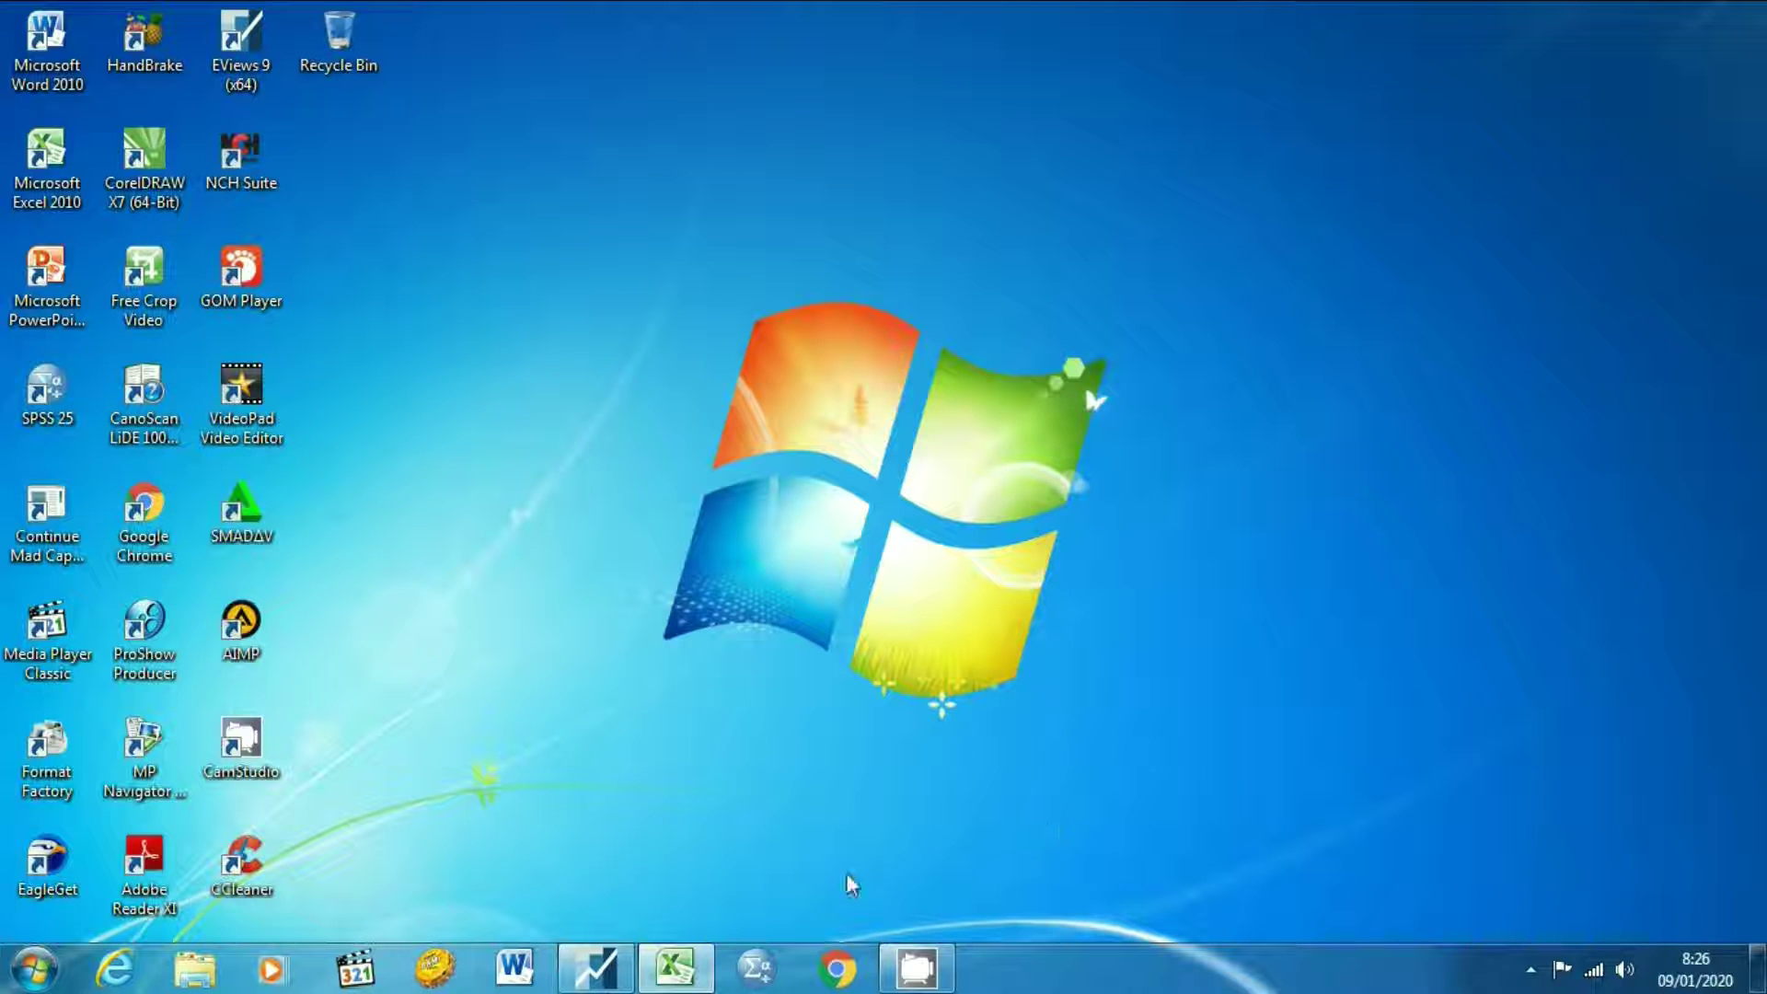
- Open the DATA PENELITIAN workbook in Excel and review the research data table from the first to the last respondent
click(677, 968)
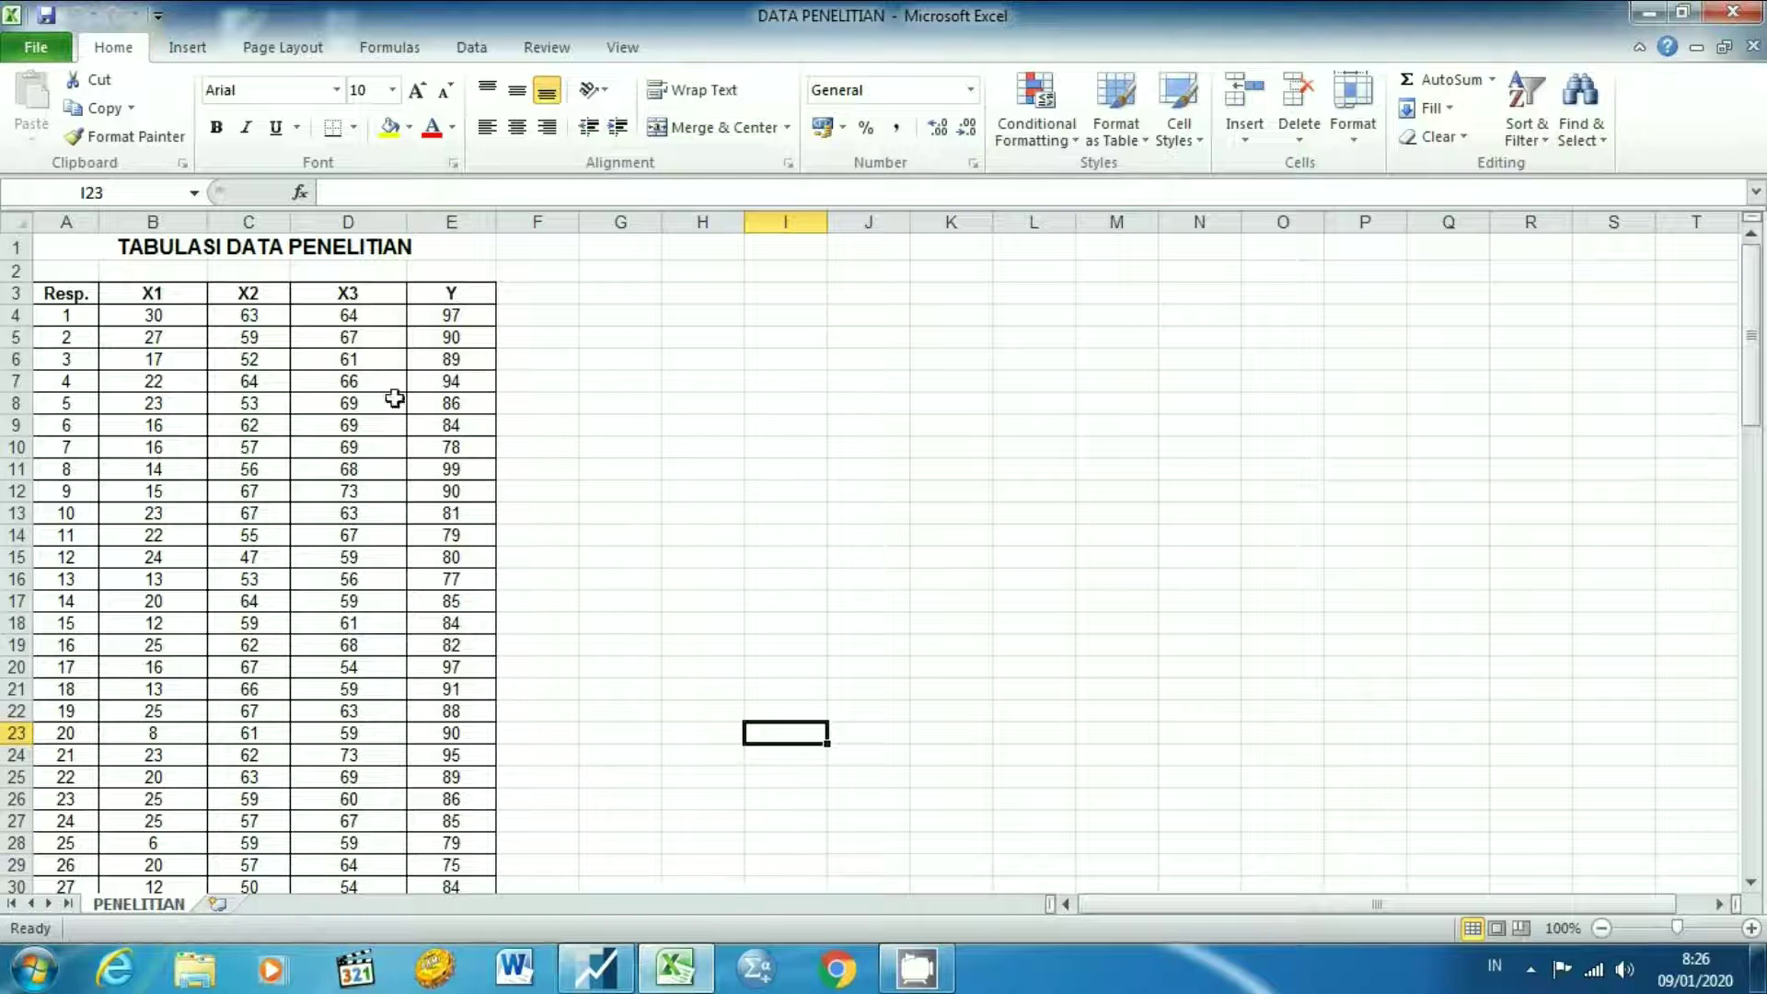
scroll(162, 528, down, 14)
scroll(144, 570, down, 15)
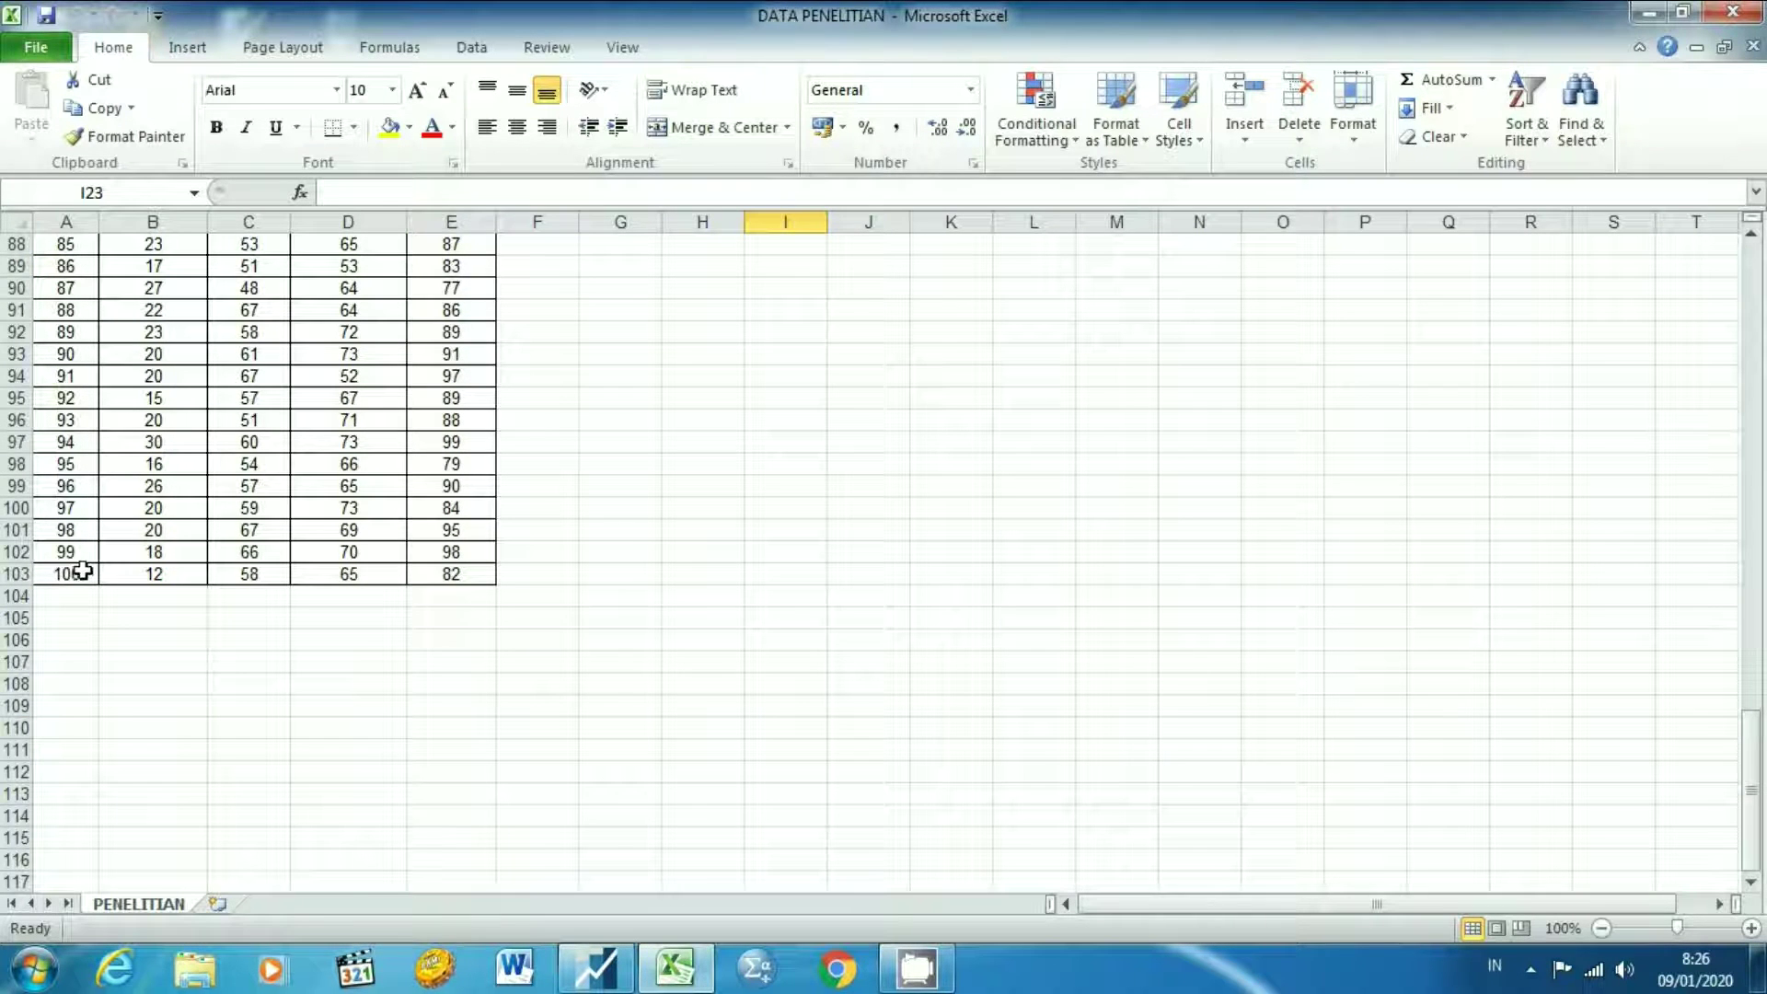
scroll(347, 551, up, 7)
scroll(346, 551, up, 20)
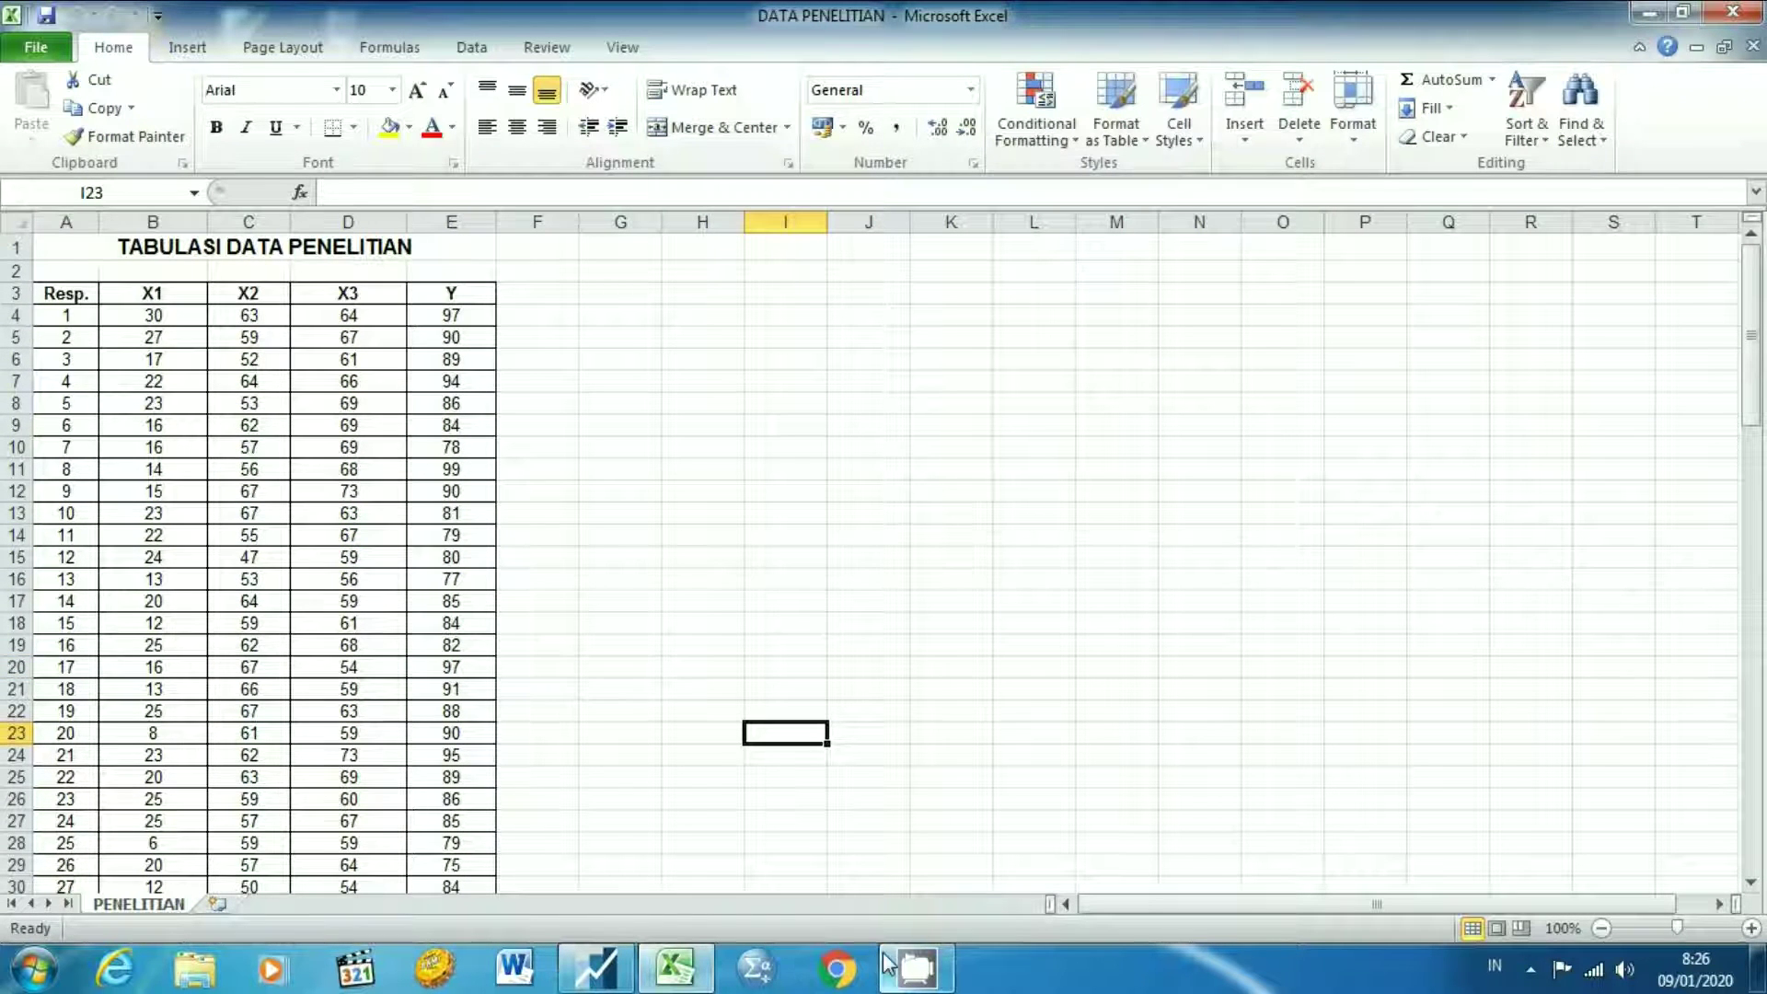
- Switch to EViews, create an Unstructured / Undated workfile with 100 observations, and open an empty group for editing series
click(596, 967)
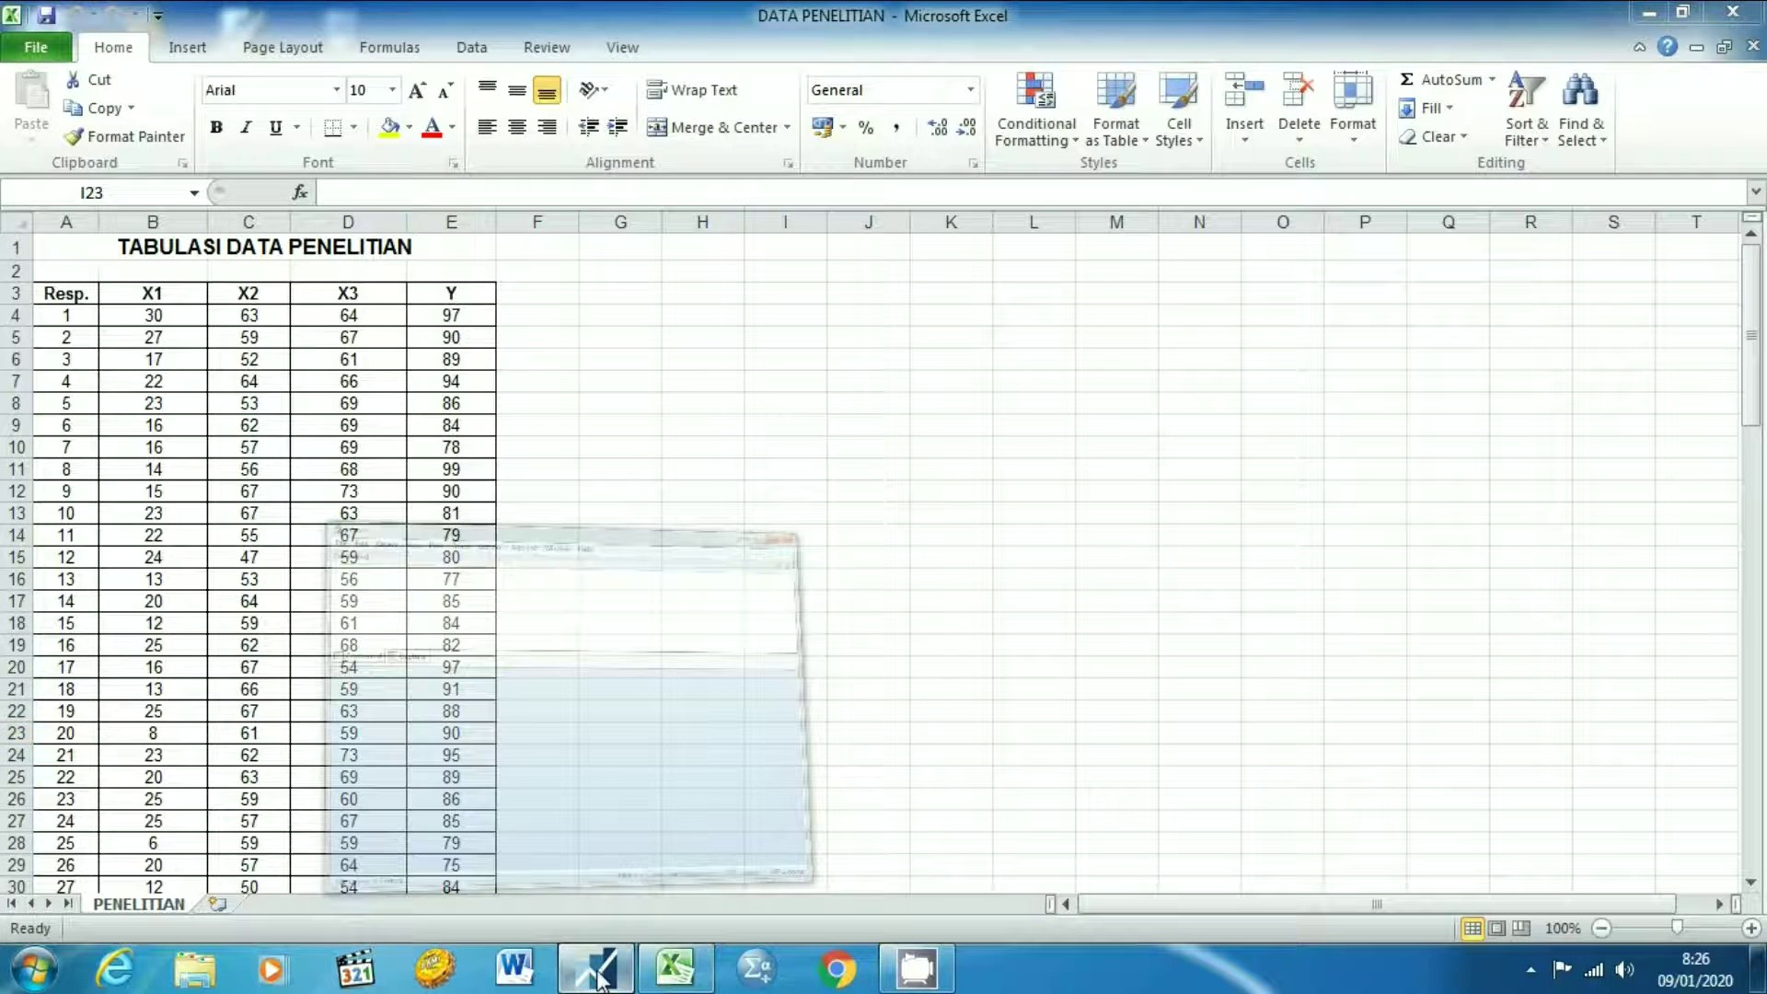
drag(438, 40, 862, 108)
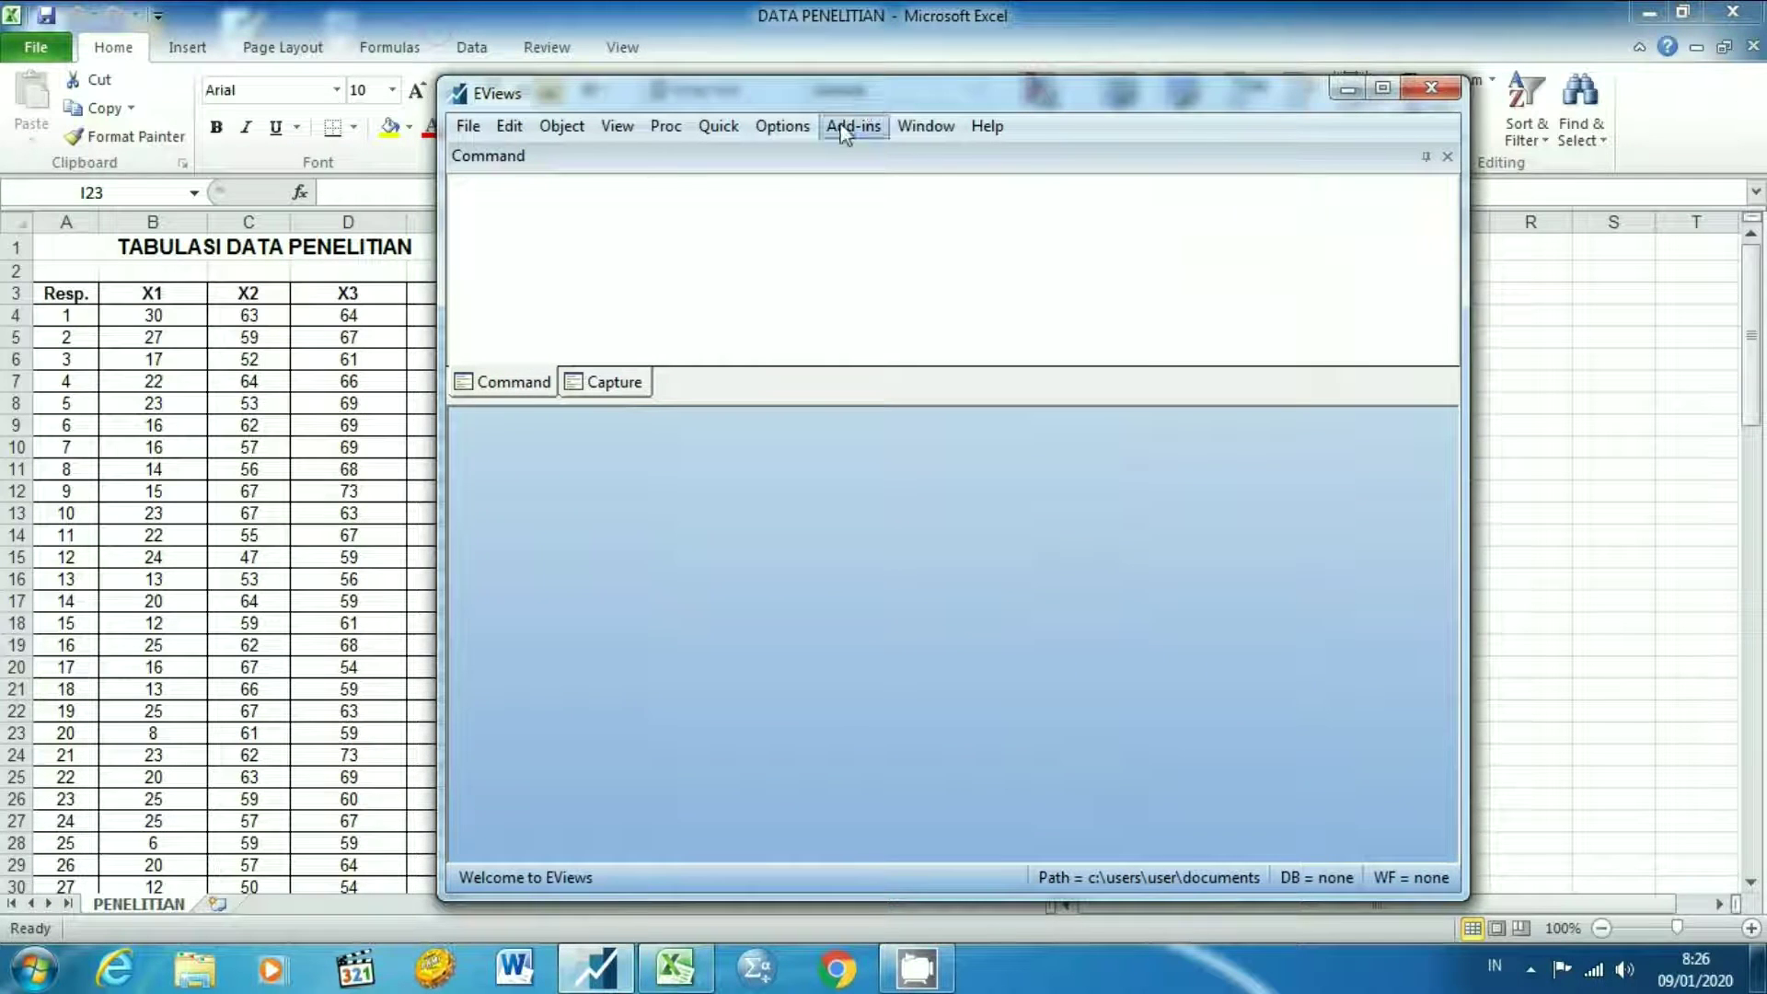
click(469, 128)
mouse_move(485, 156)
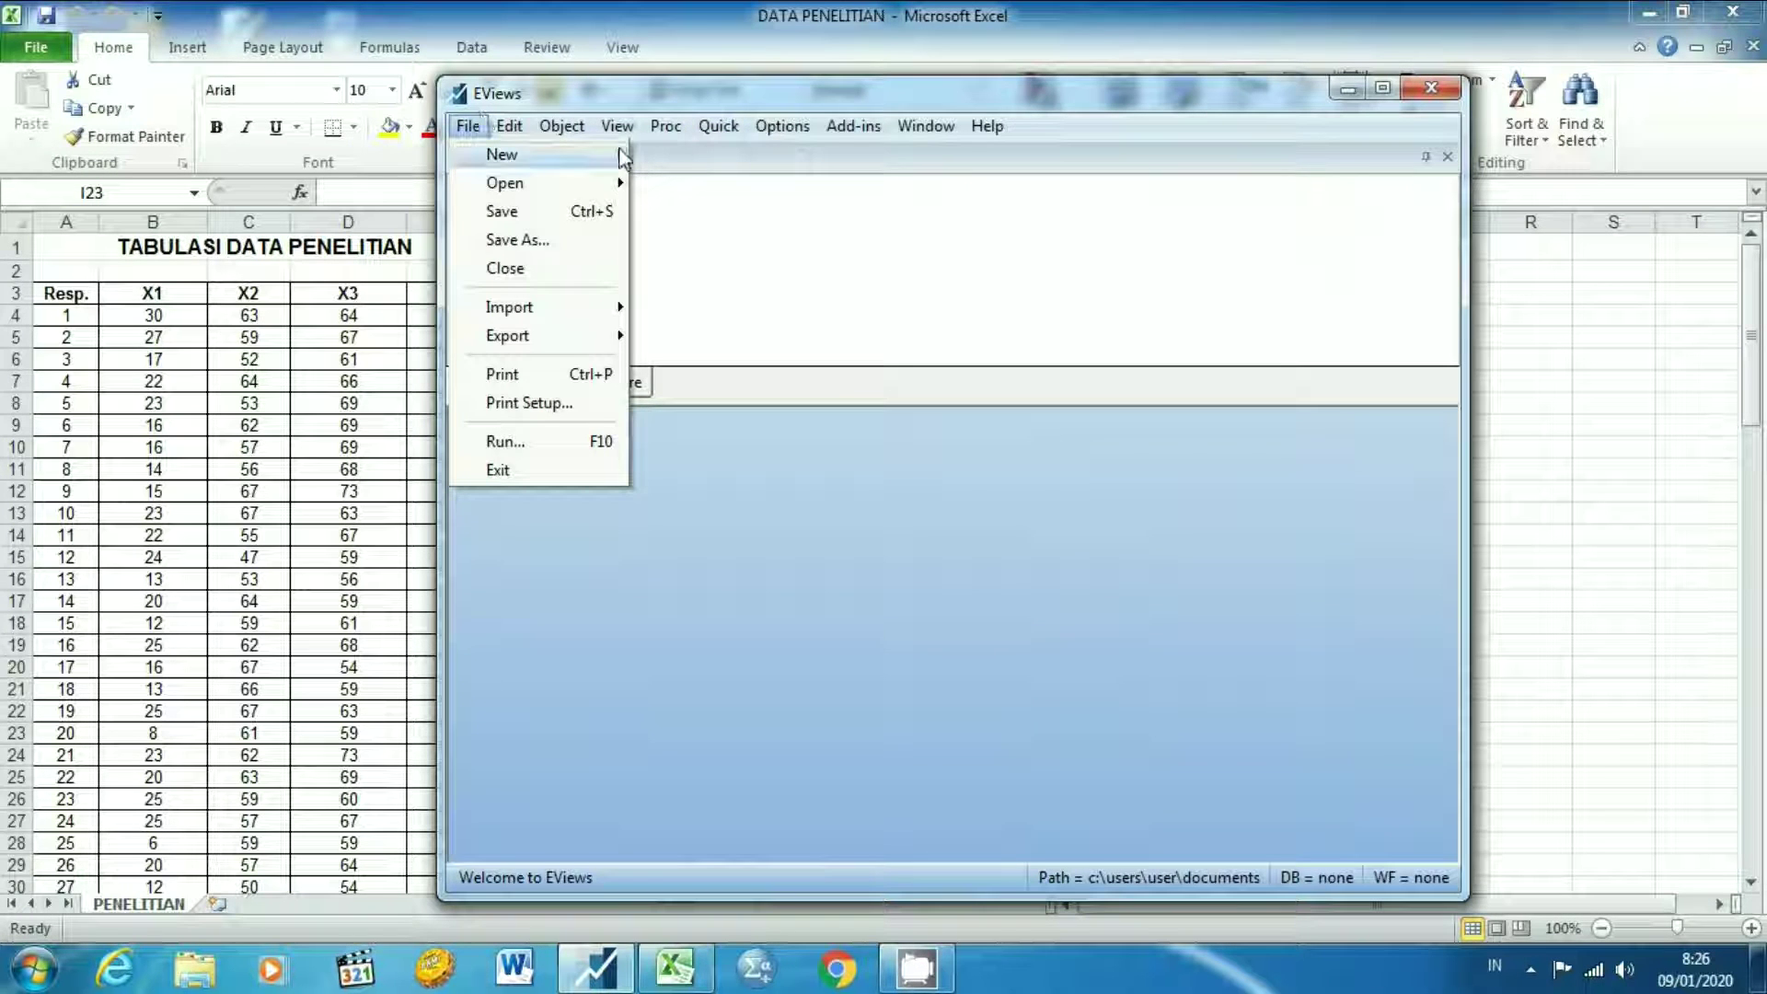
mouse_move(623, 156)
click(703, 154)
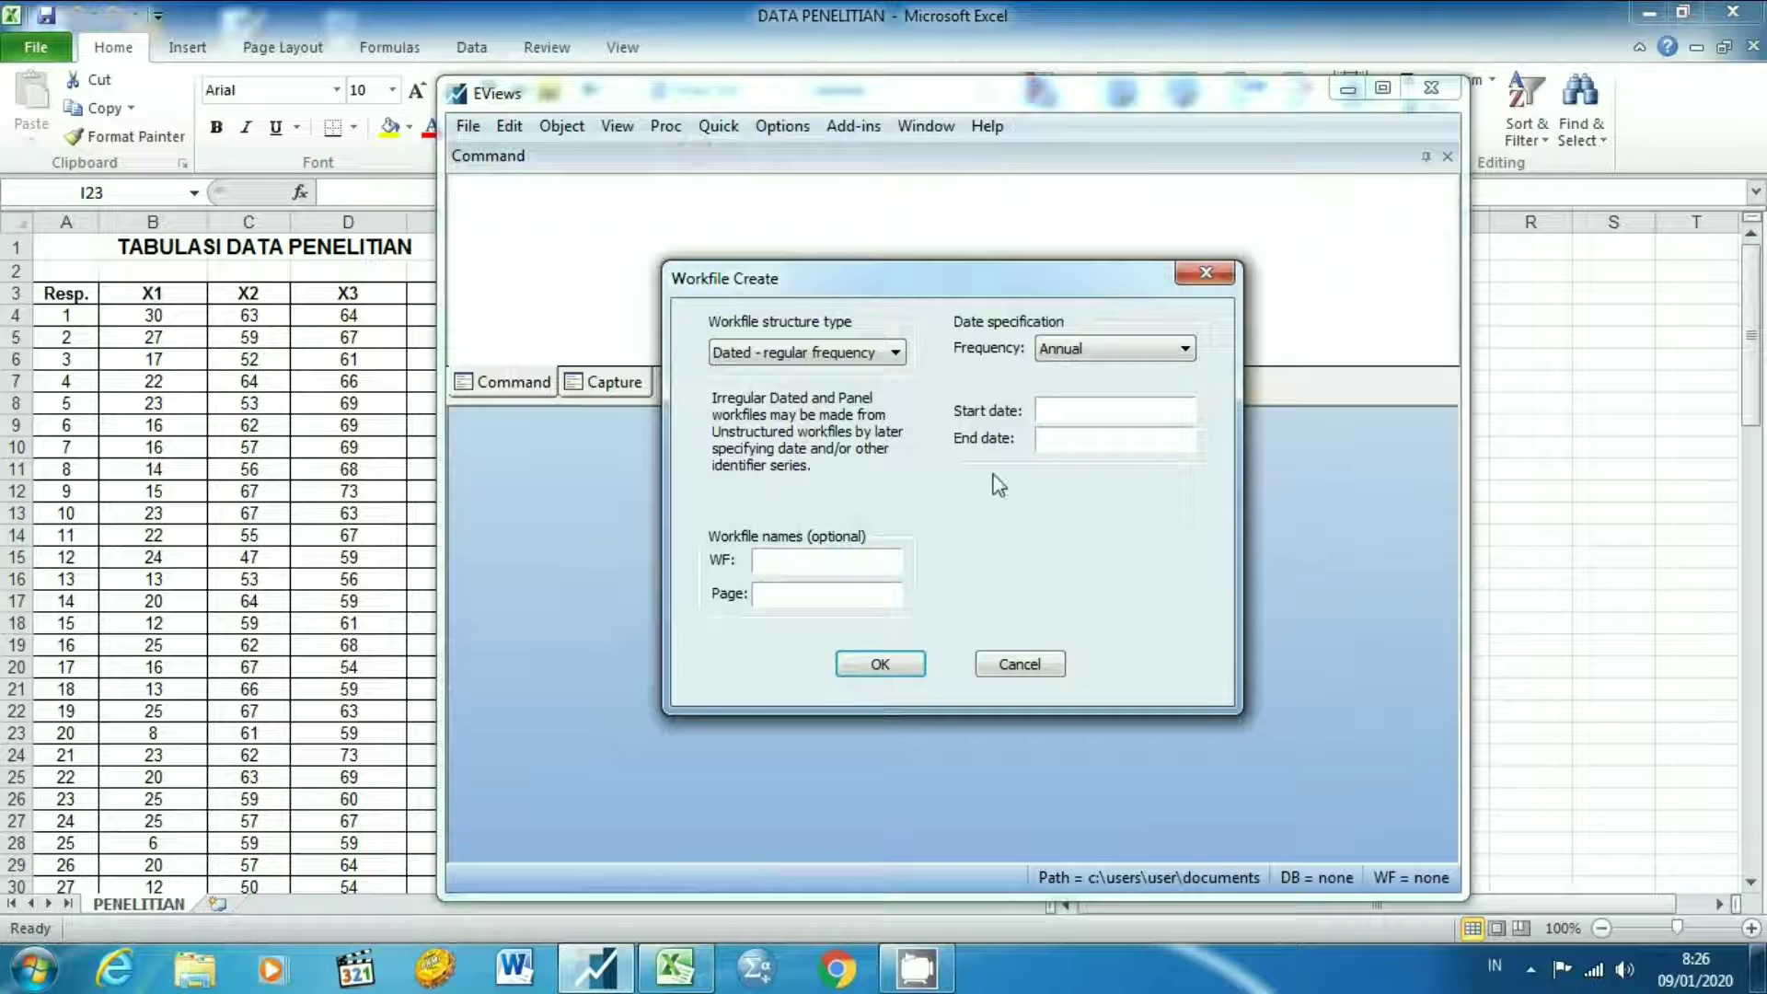
click(764, 352)
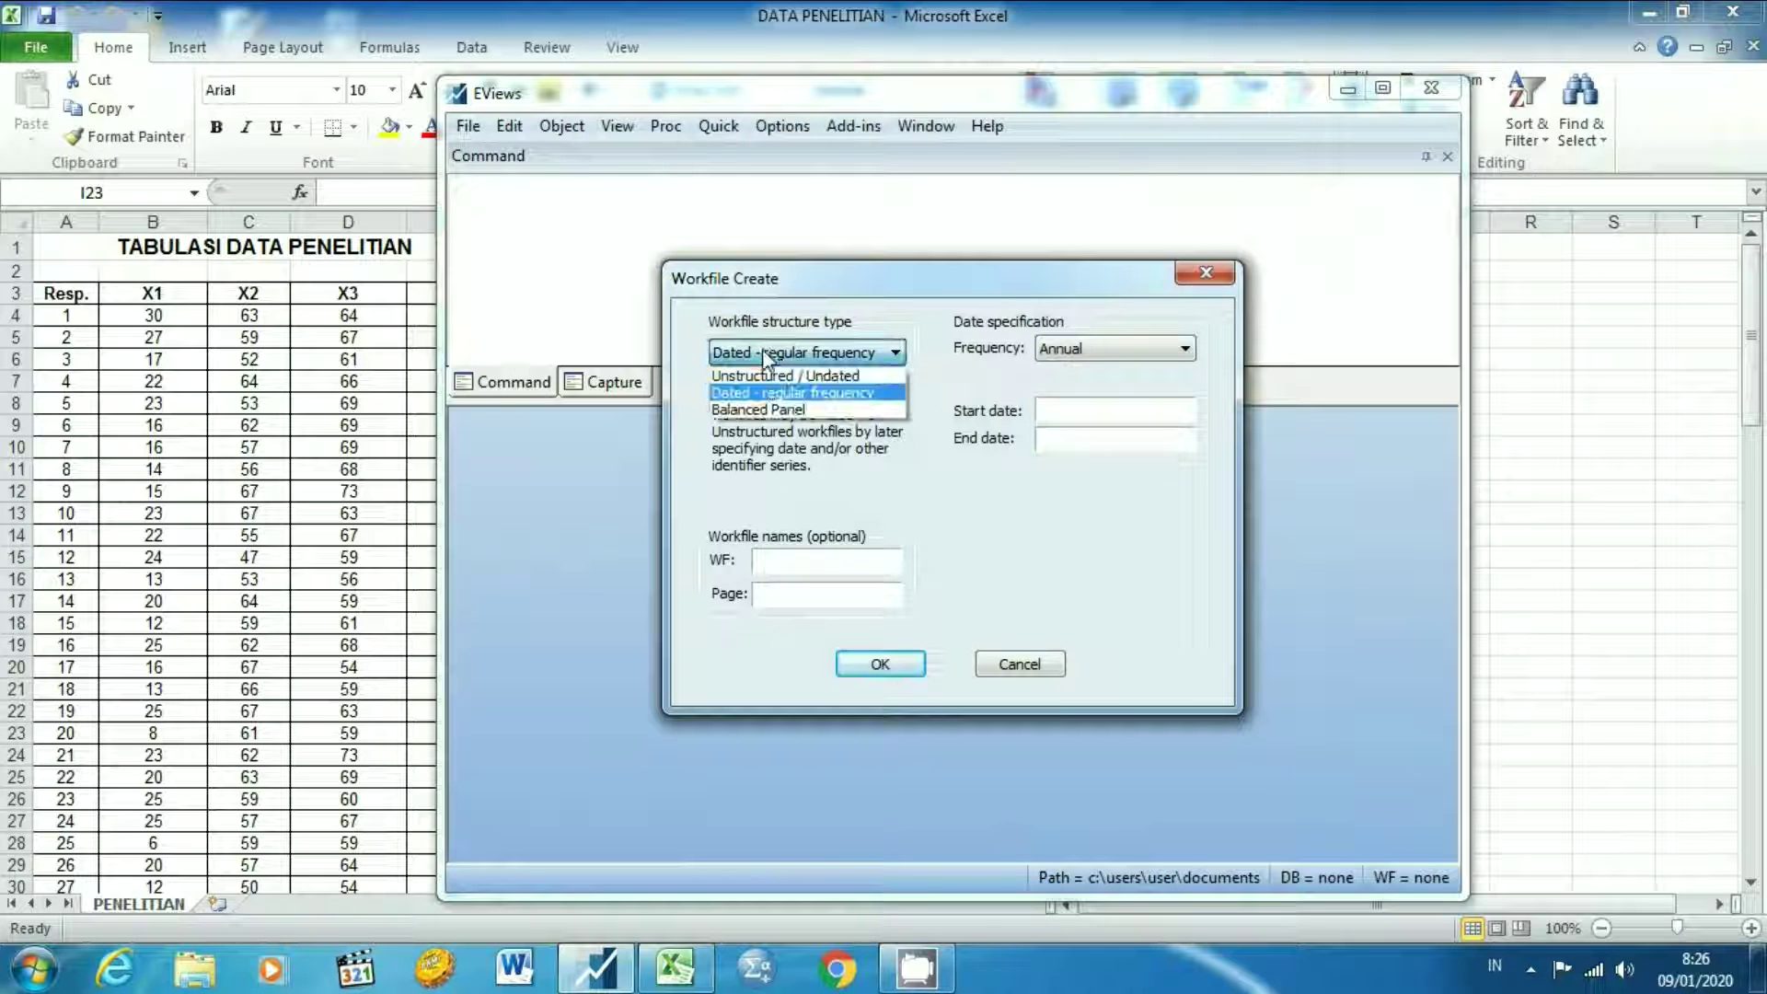
click(761, 372)
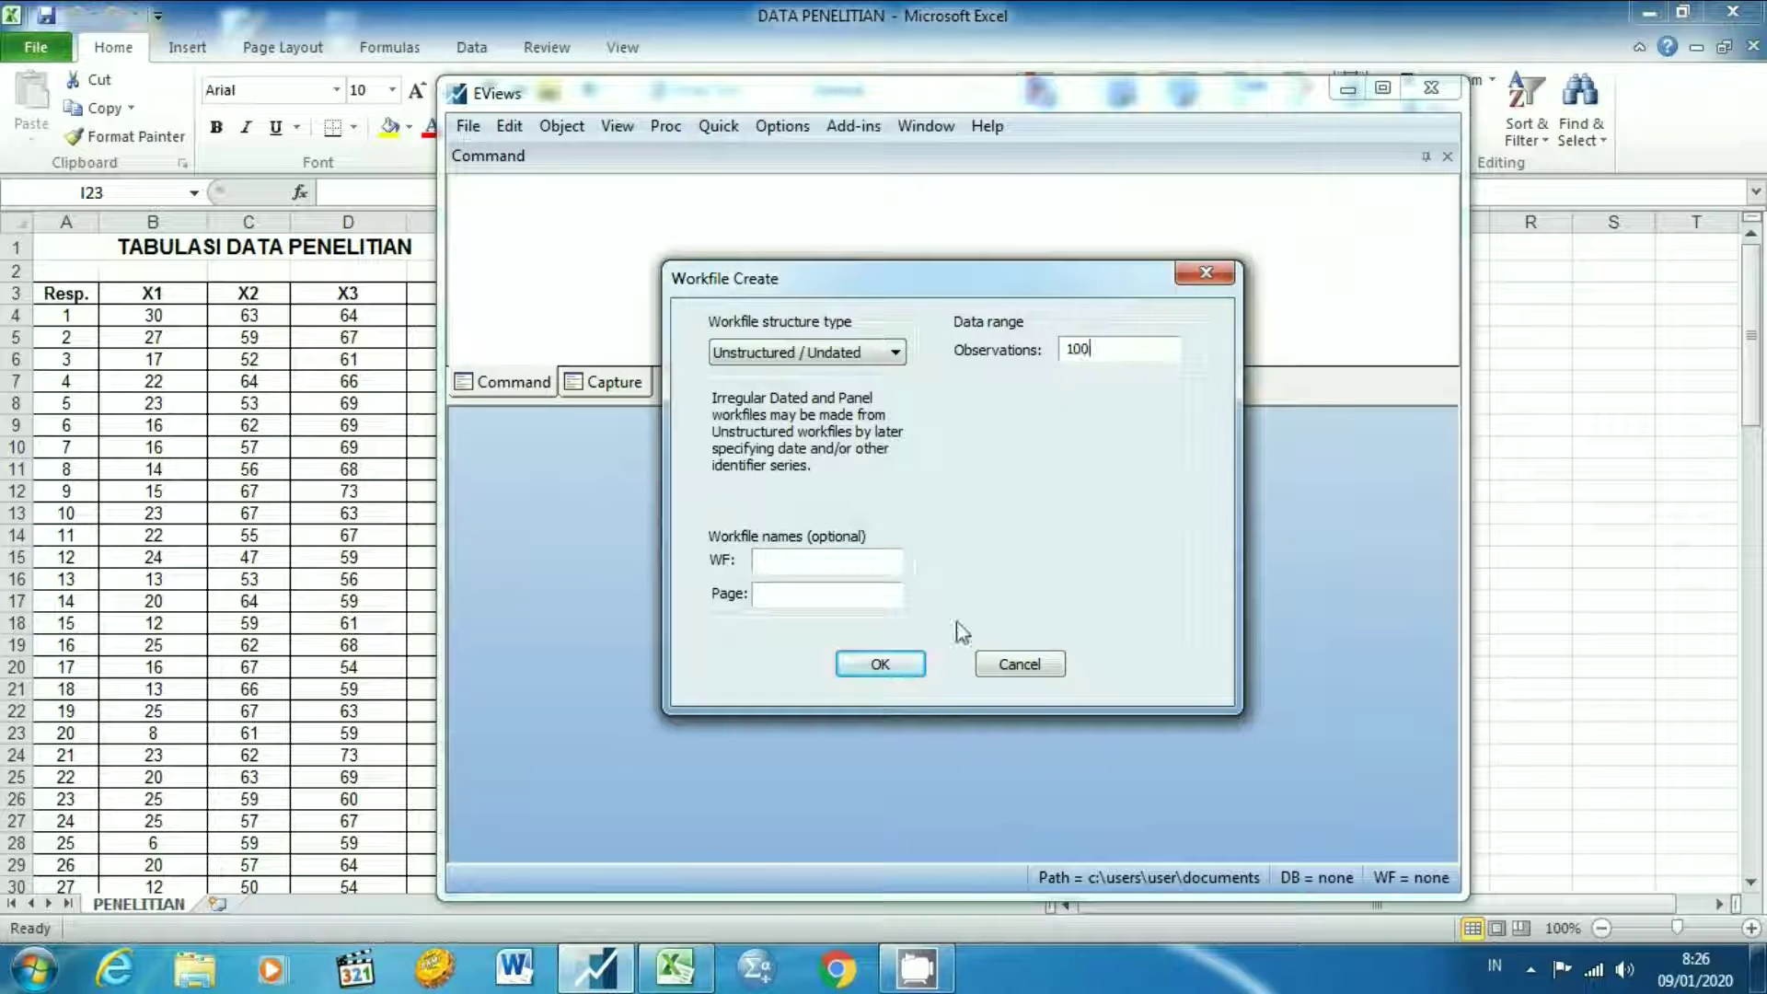
click(882, 672)
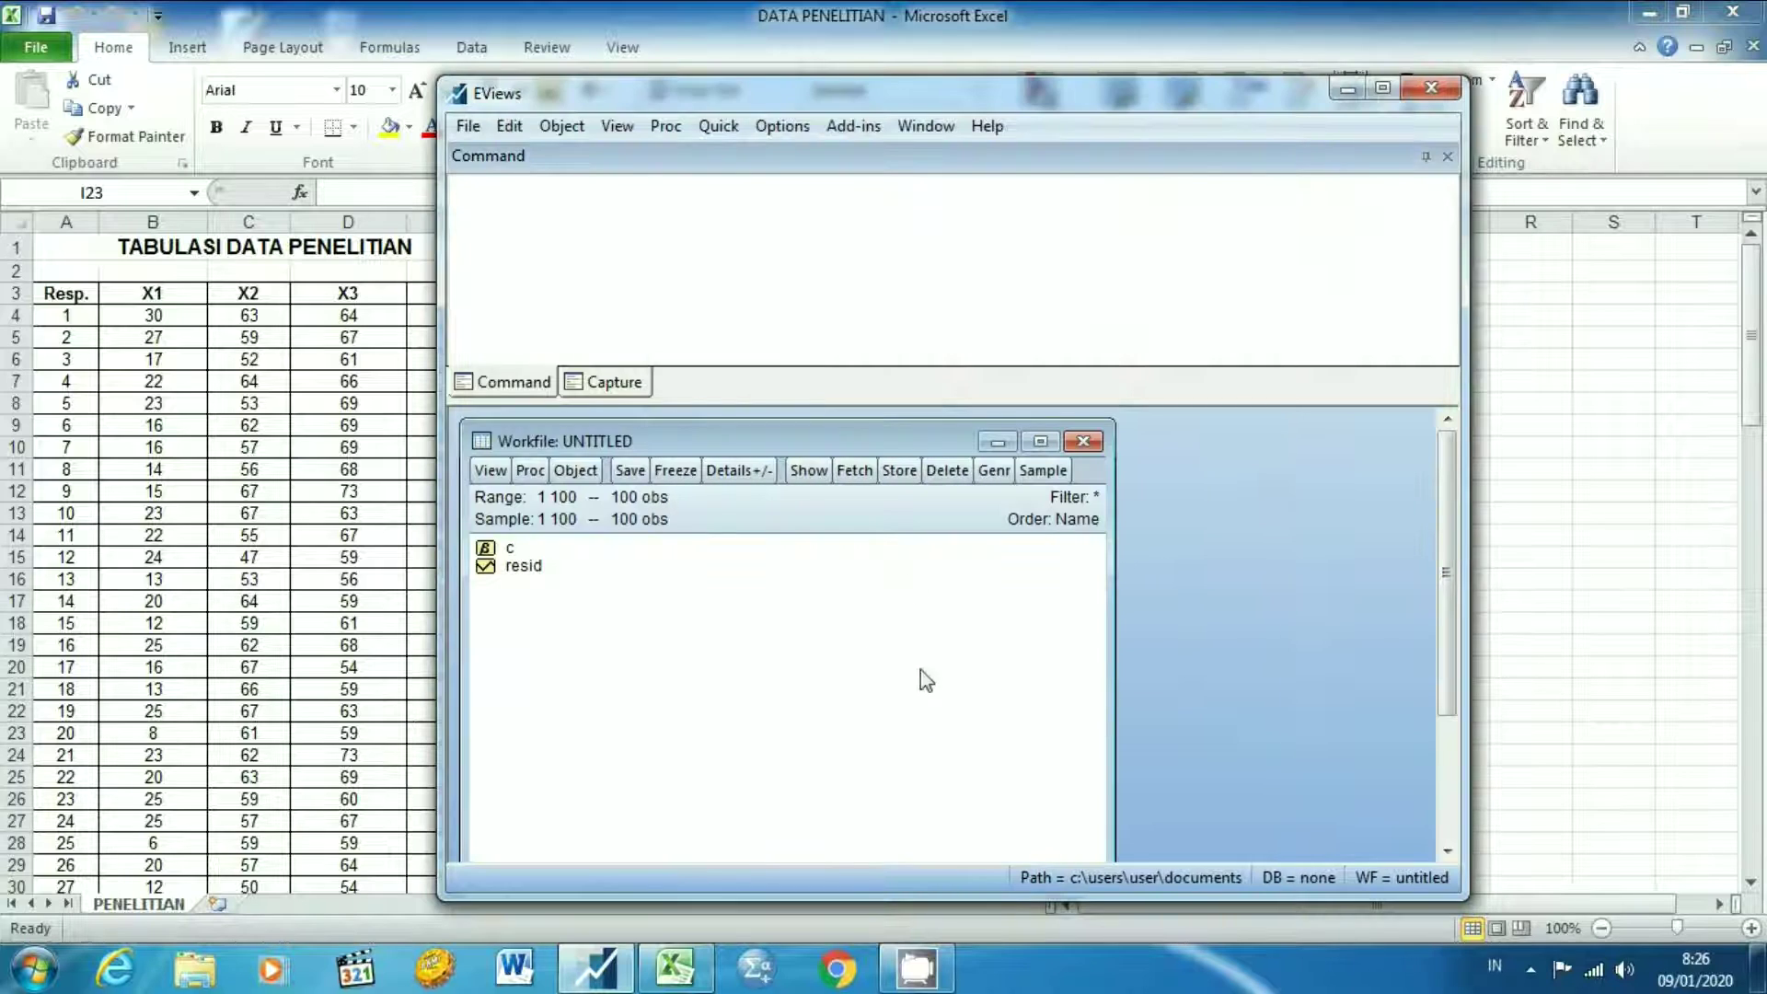
click(725, 125)
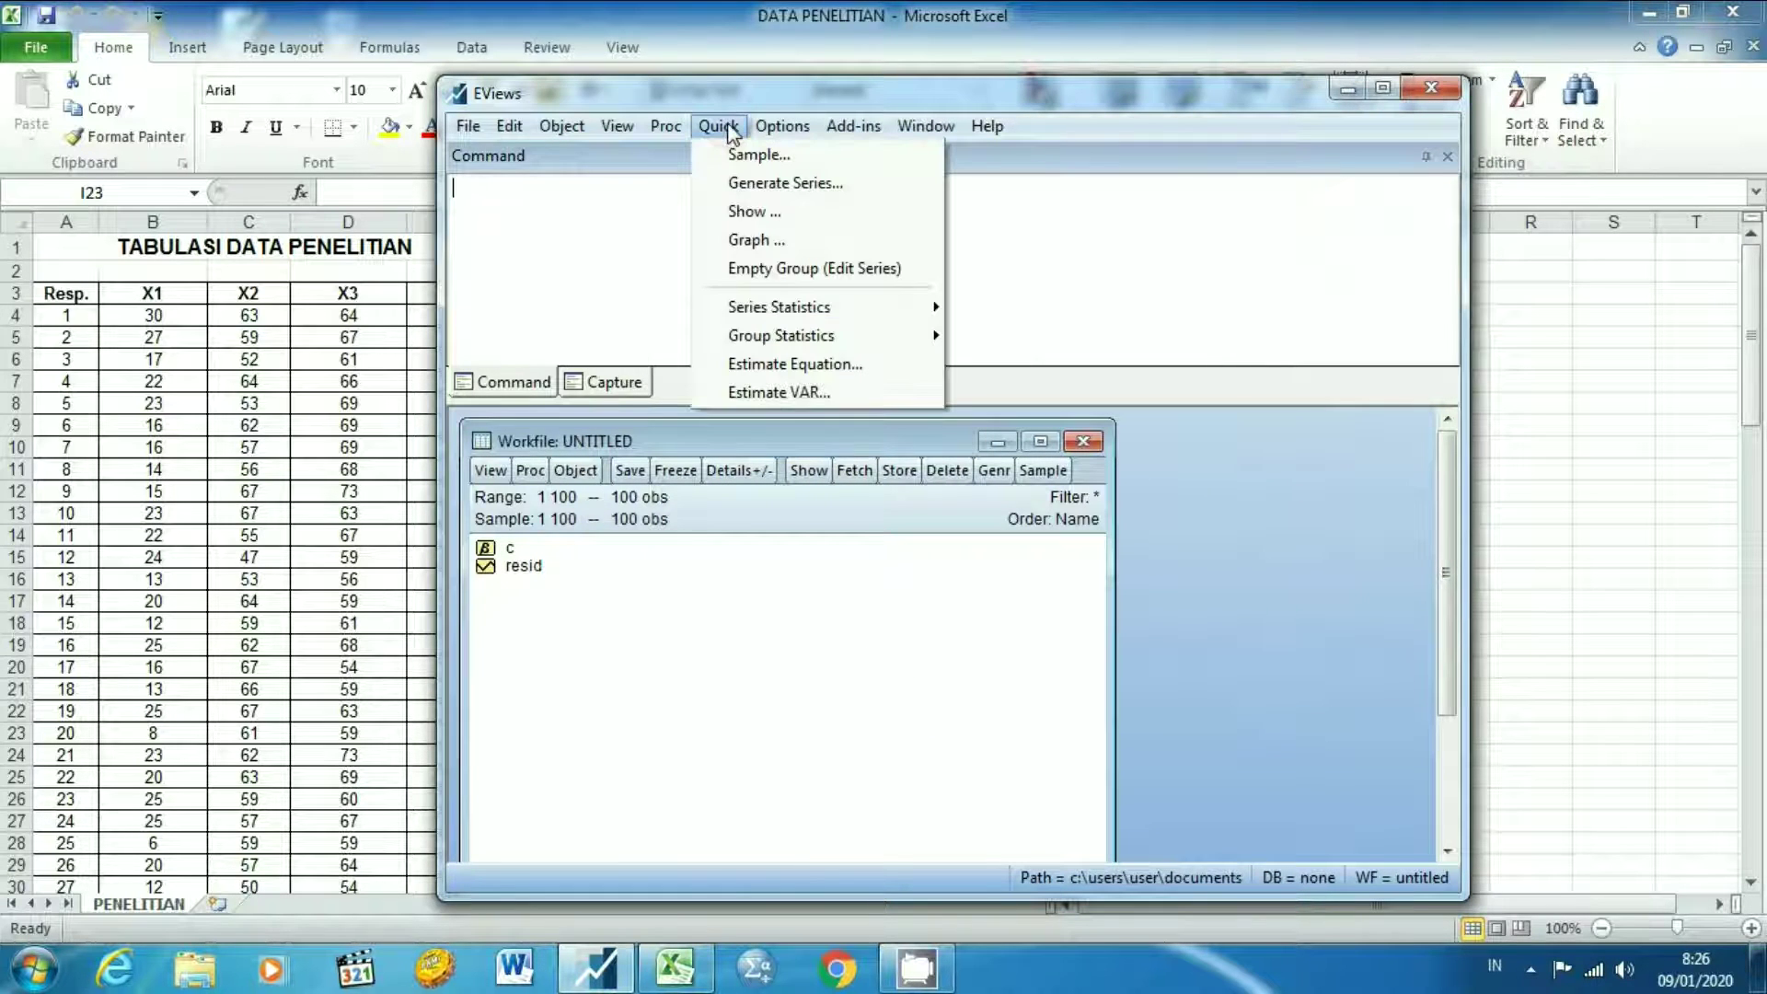
click(786, 270)
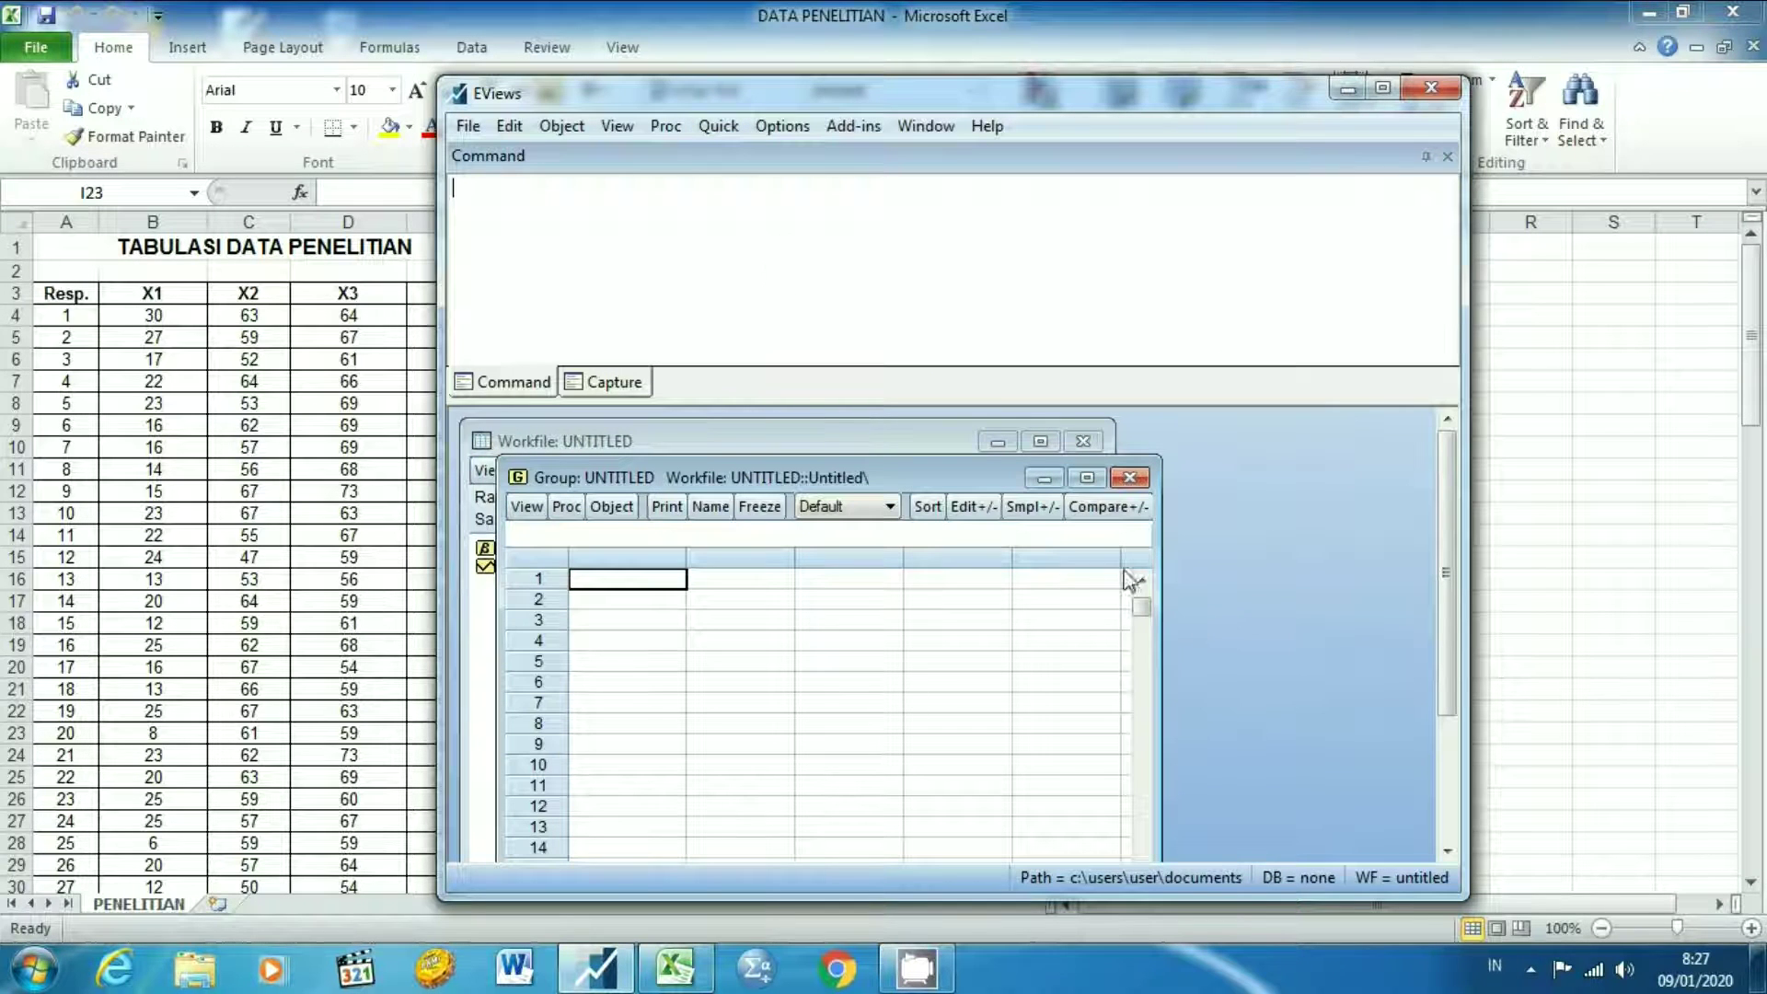
- Switch to Excel and copy the X1, X2, X3 and Y columns with their headers, range B3:E103
key(alt+Tab)
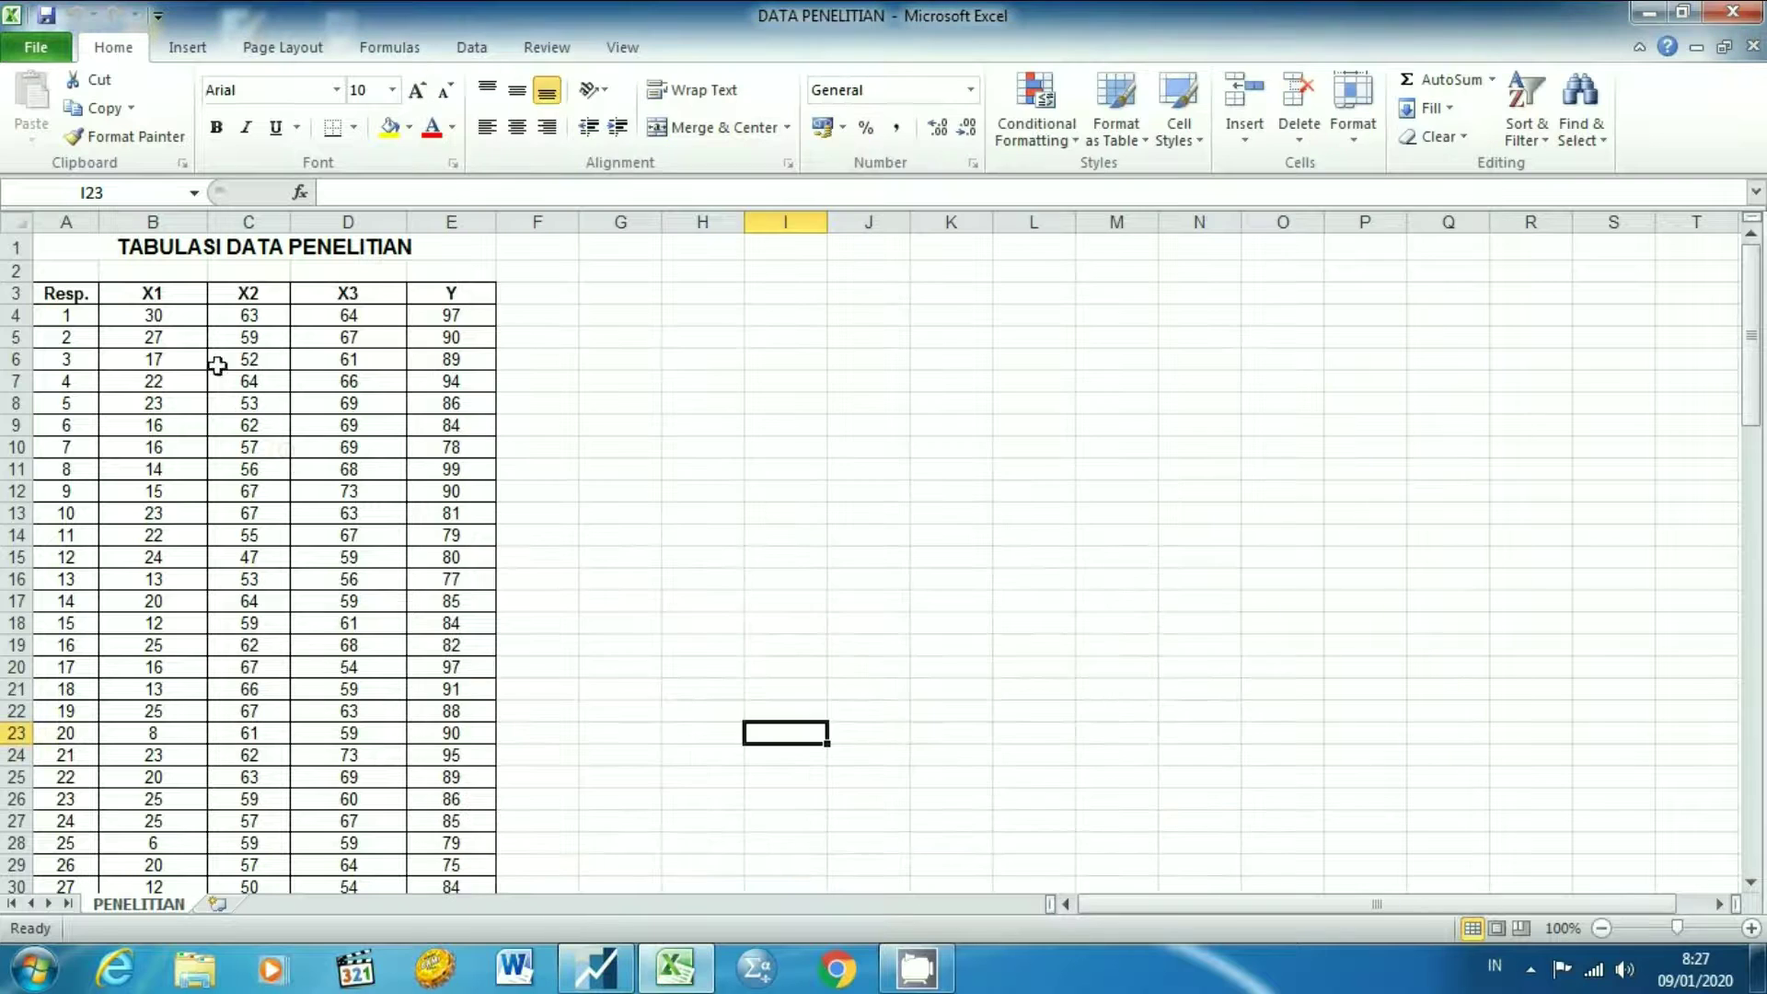
click(152, 293)
scroll(534, 423, down, 20)
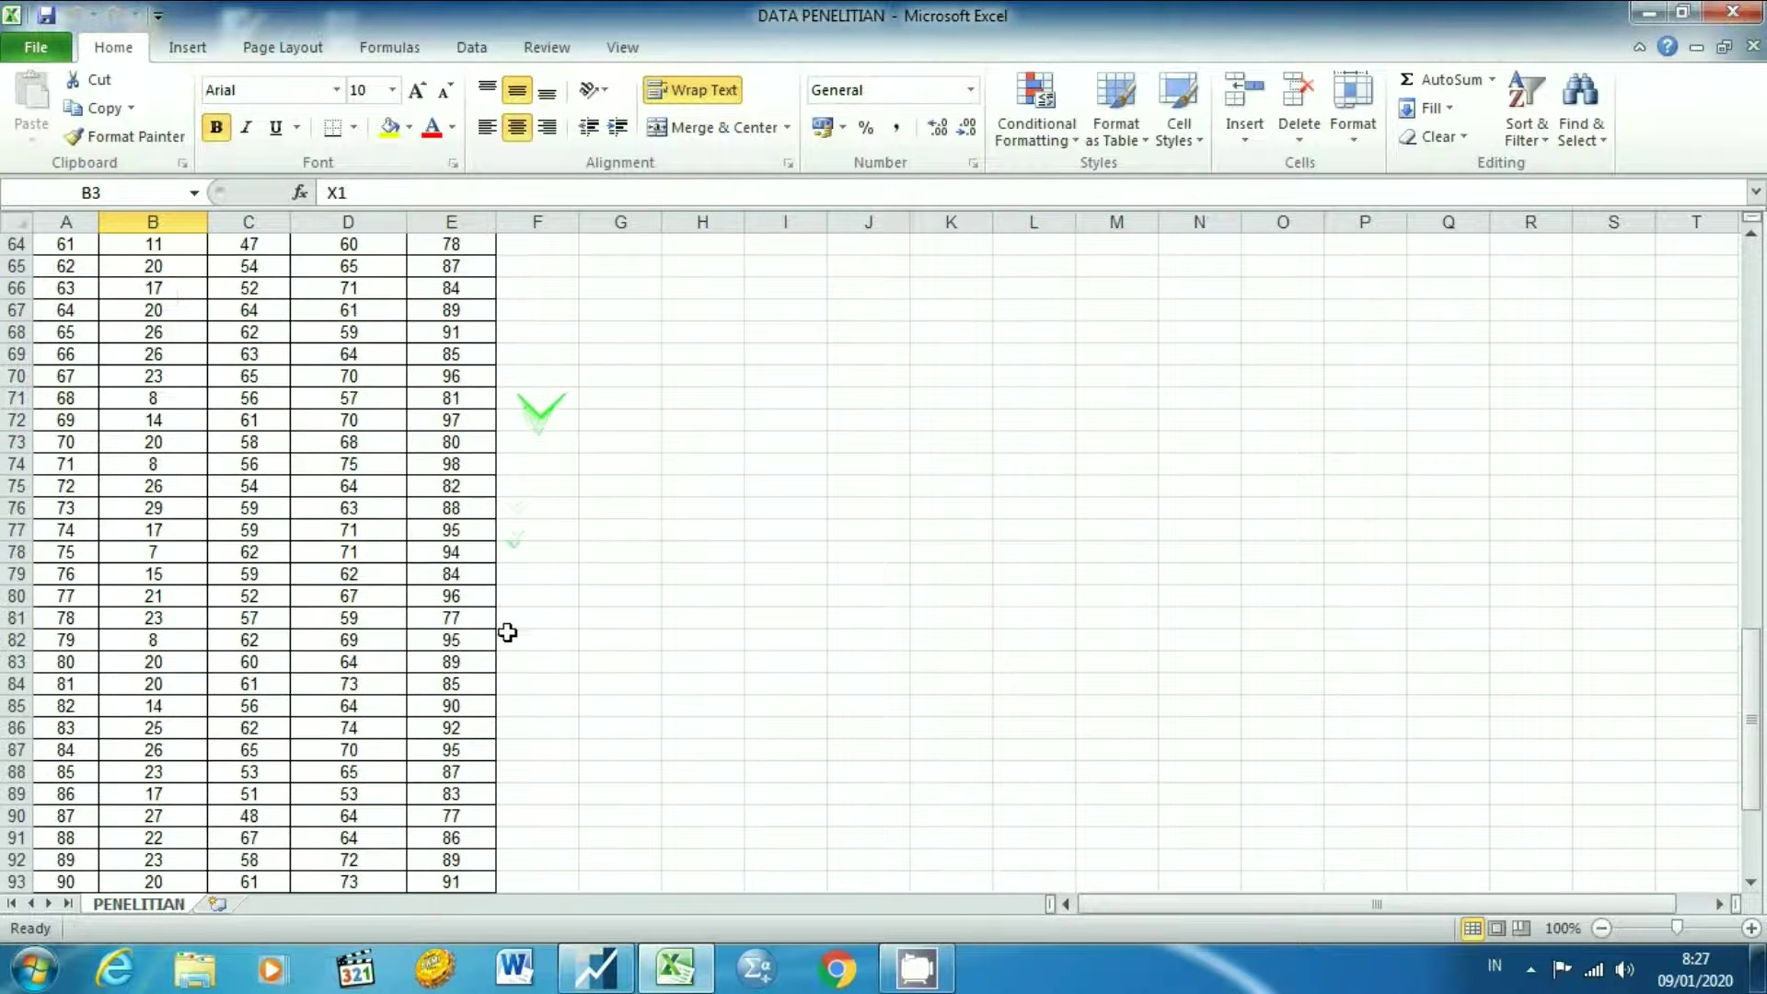
scroll(507, 632, down, 6)
shift+click(461, 701)
key(ctrl+c)
scroll(812, 638, up, 20)
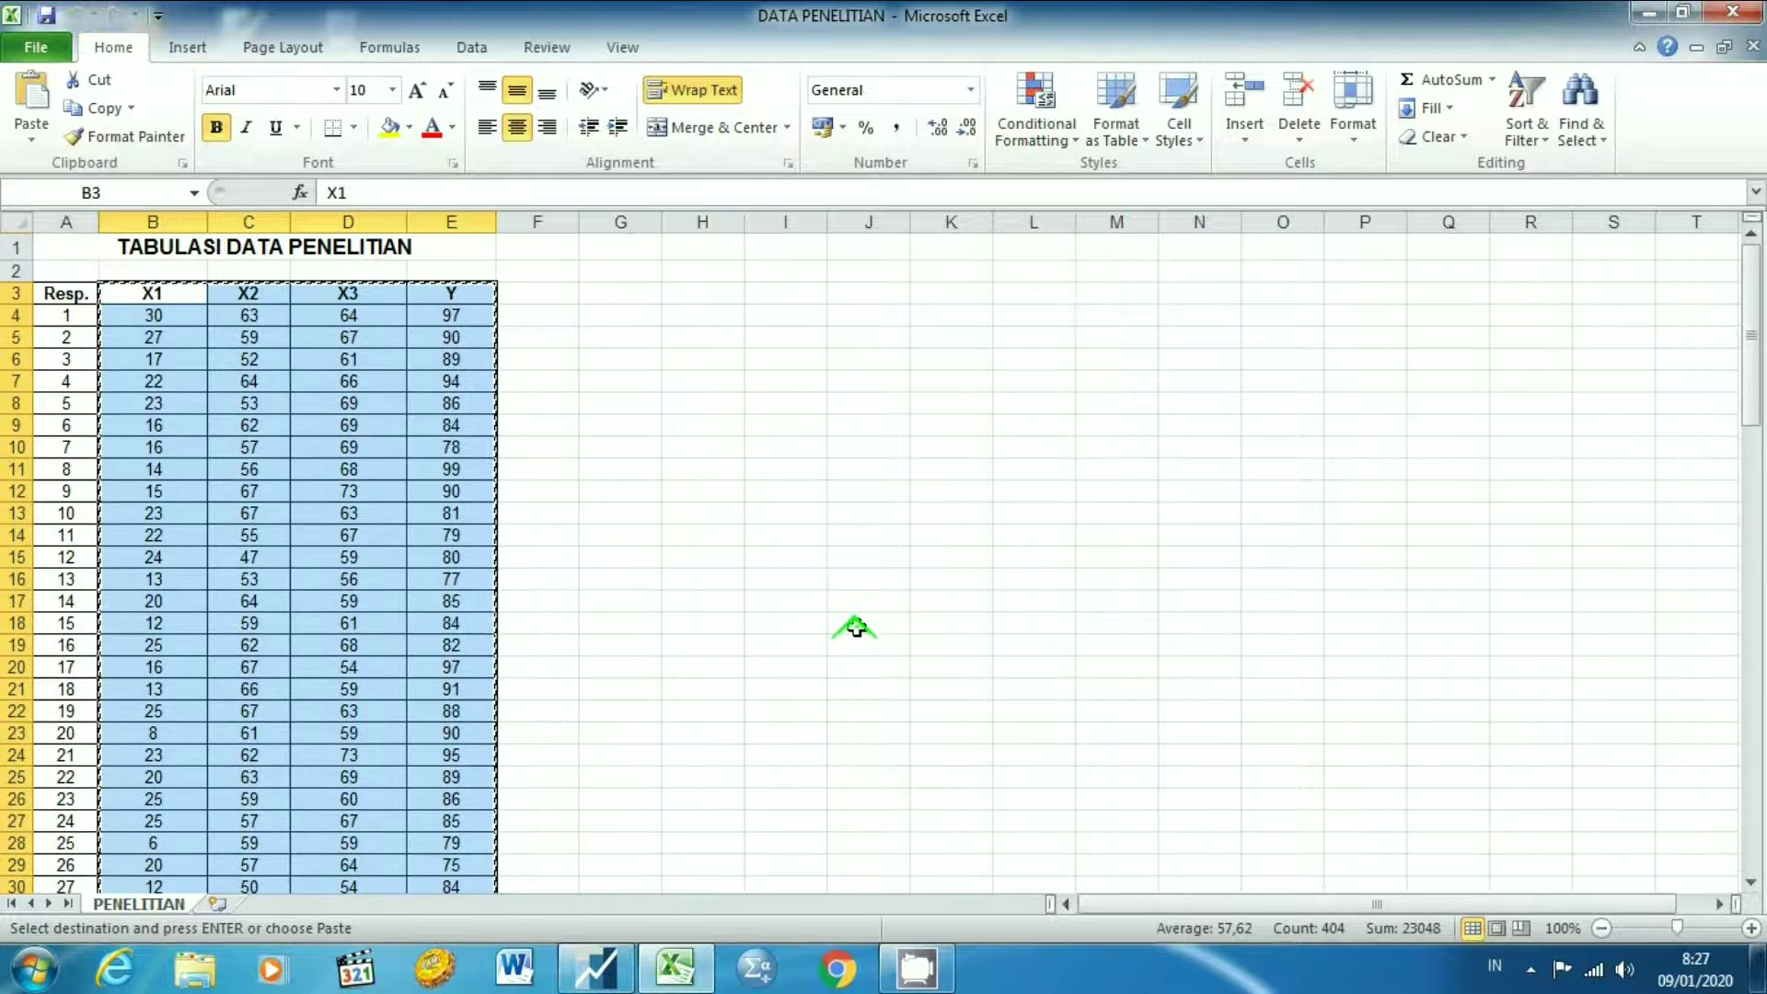
- Switch to EViews and paste the copied data into the empty group, starting at the series-name row of the first column
key(alt+Tab)
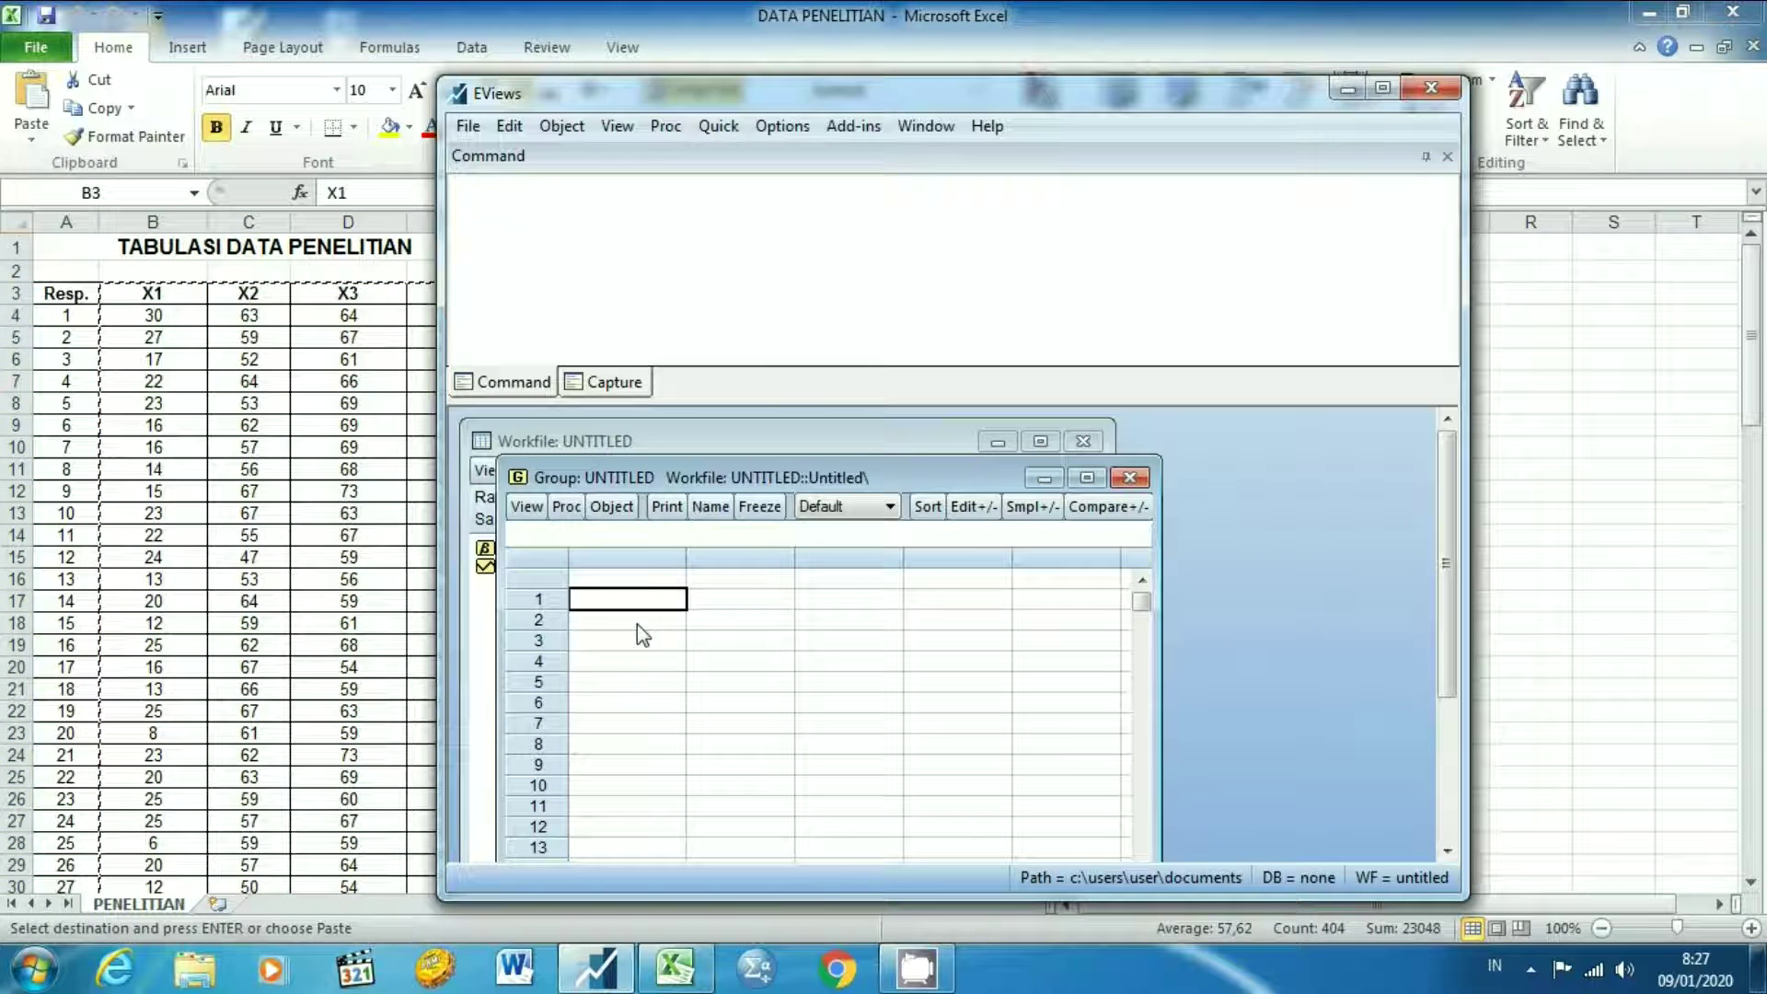
click(637, 578)
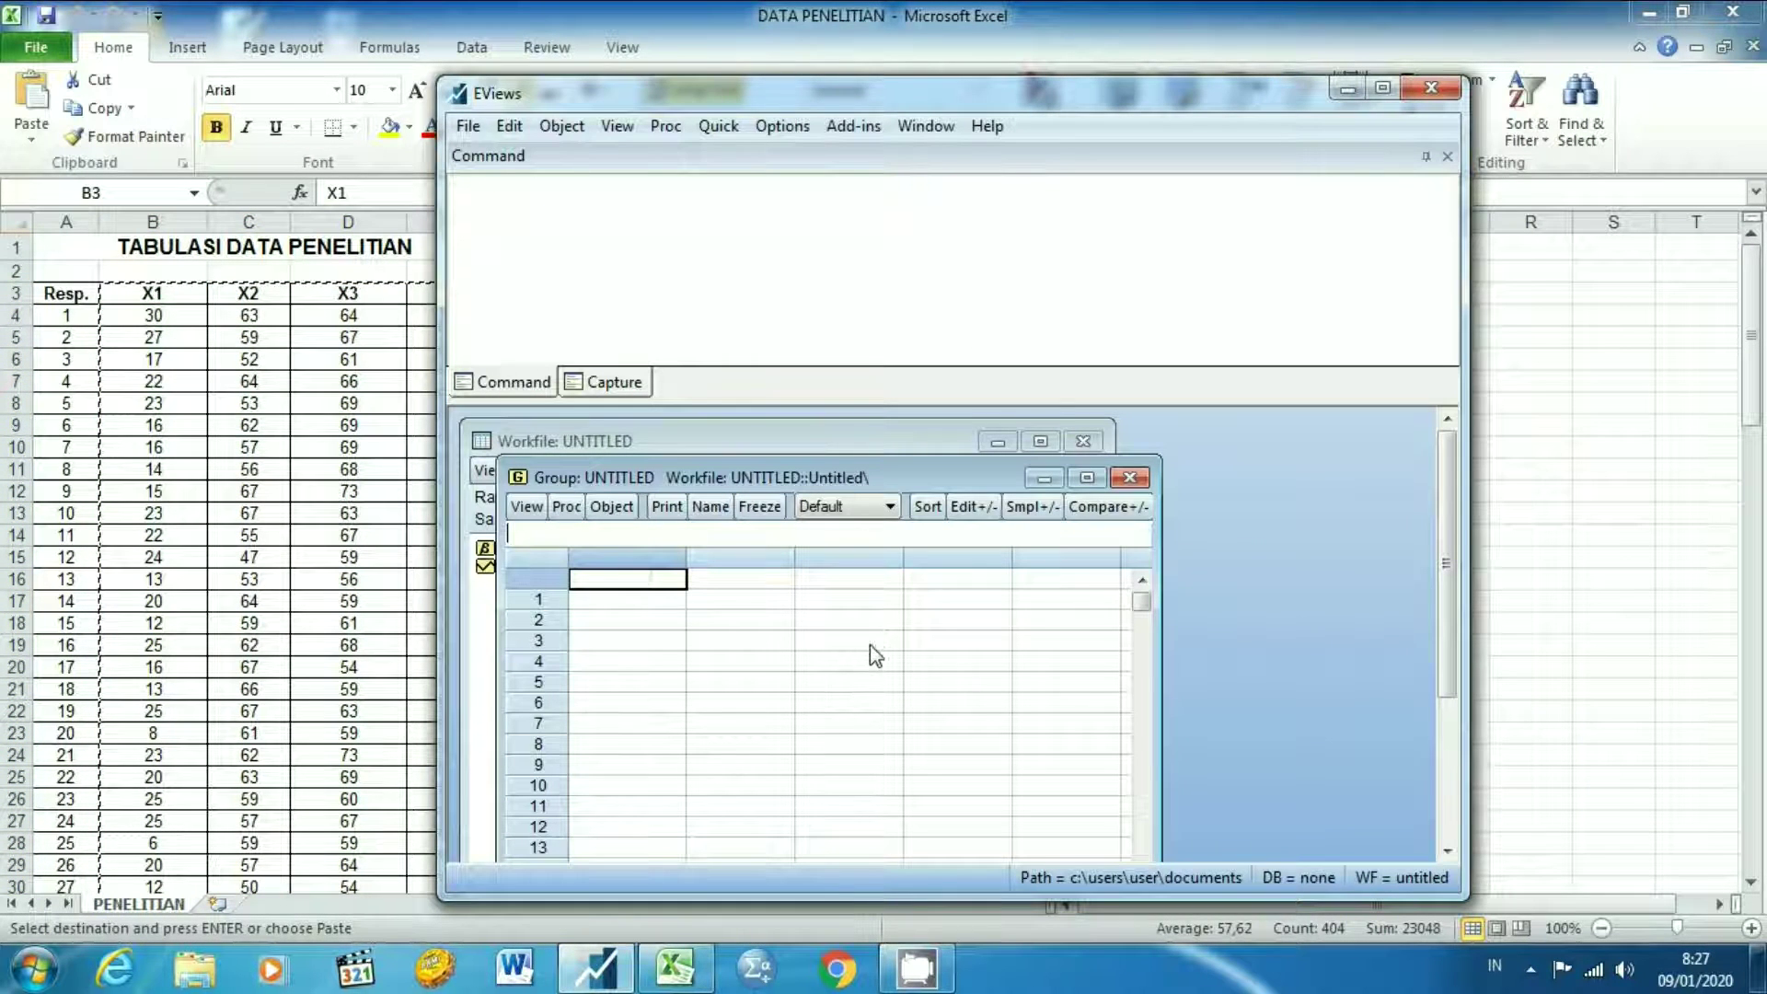
key(ctrl+v)
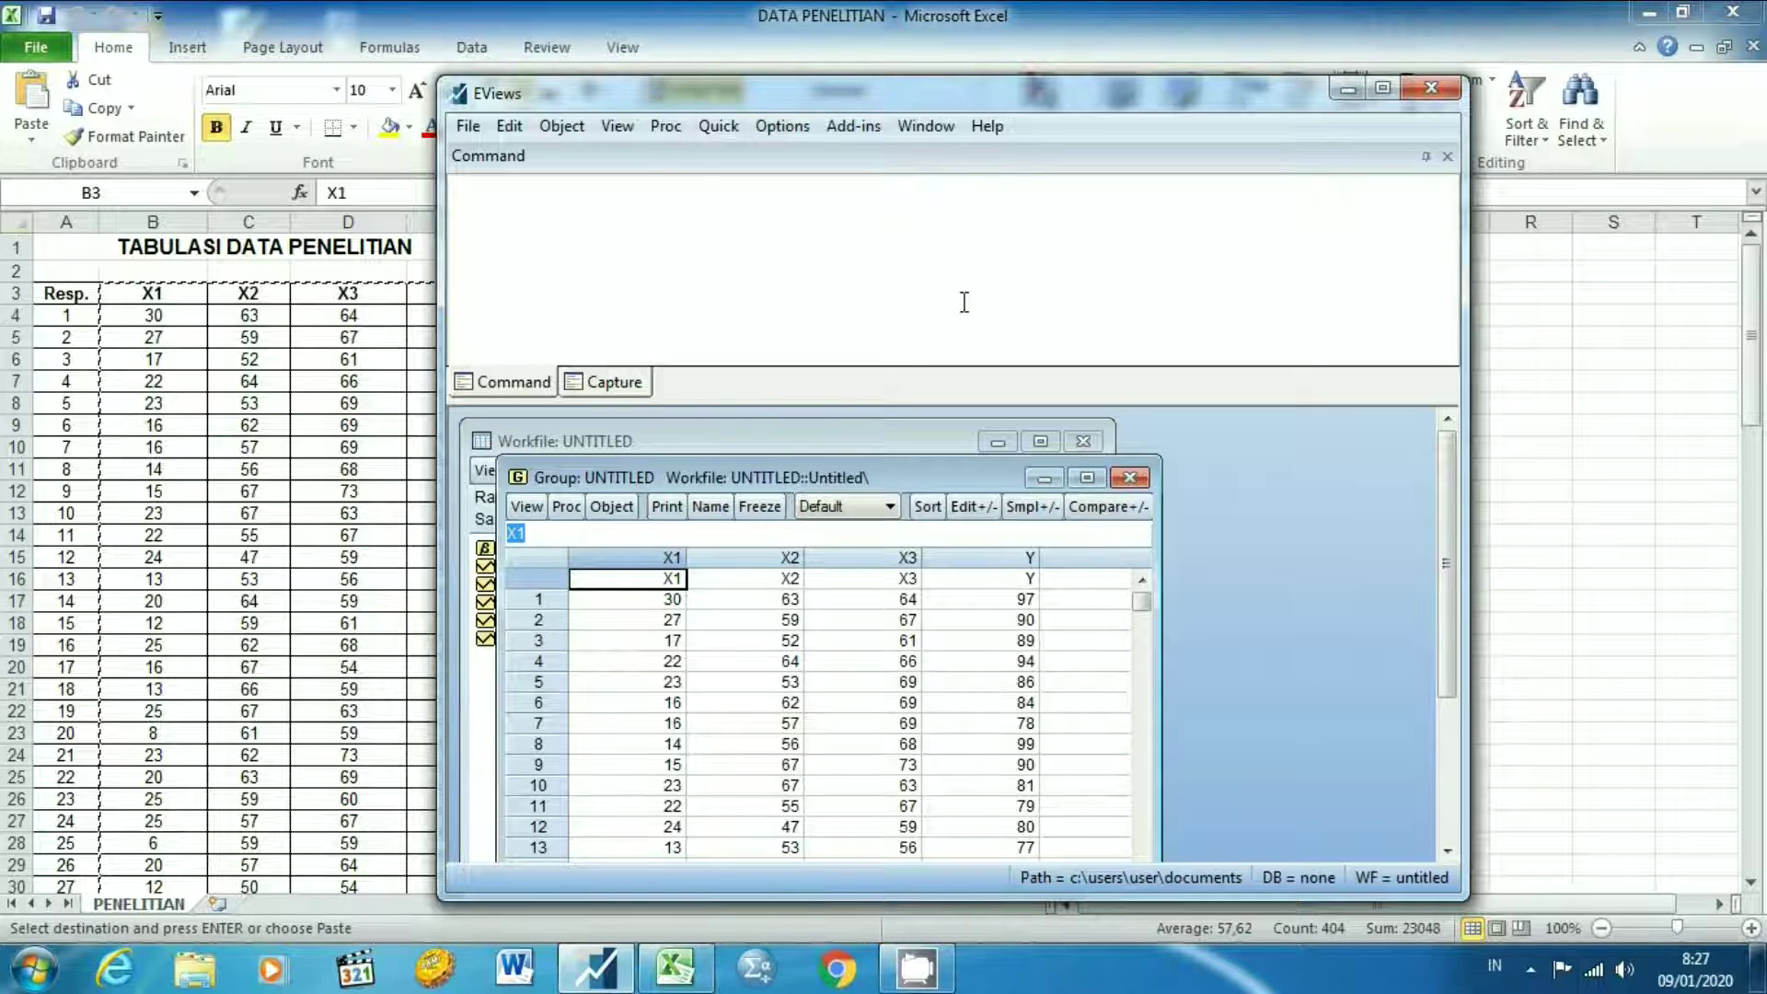
- Estimate the least squares equation Y C X1 X2 X3 on sample 1 100 and maximize the equation window
click(716, 127)
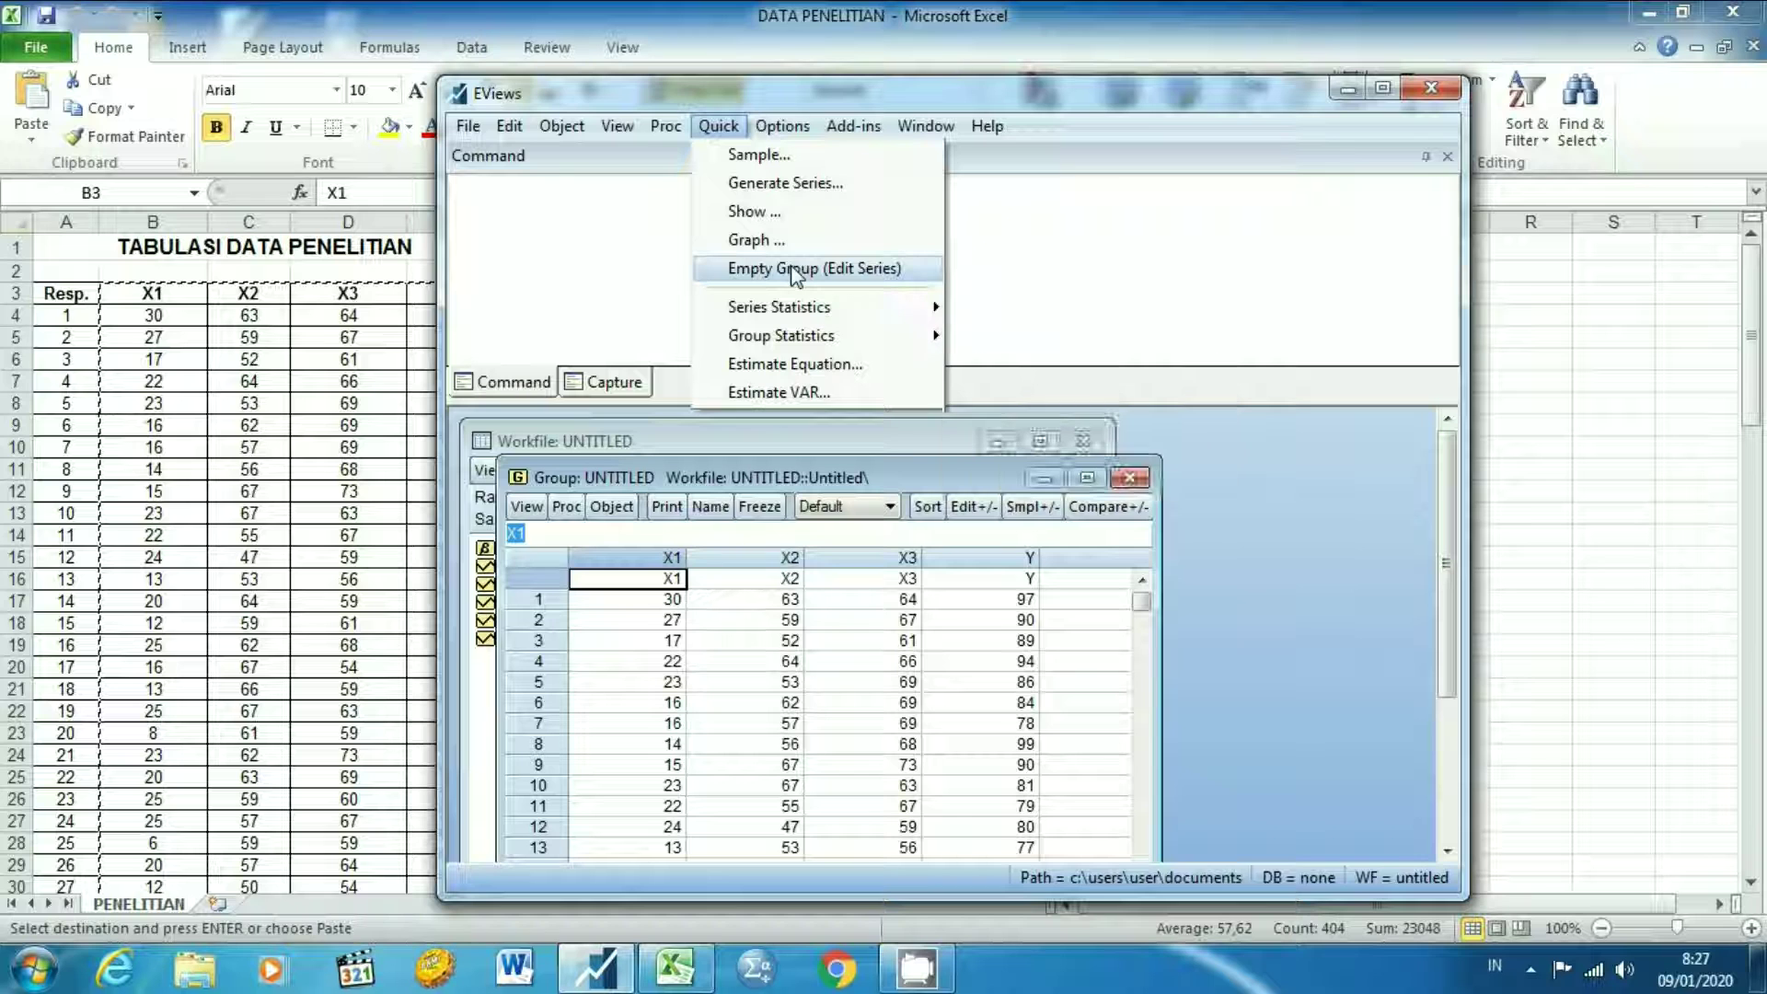
click(782, 367)
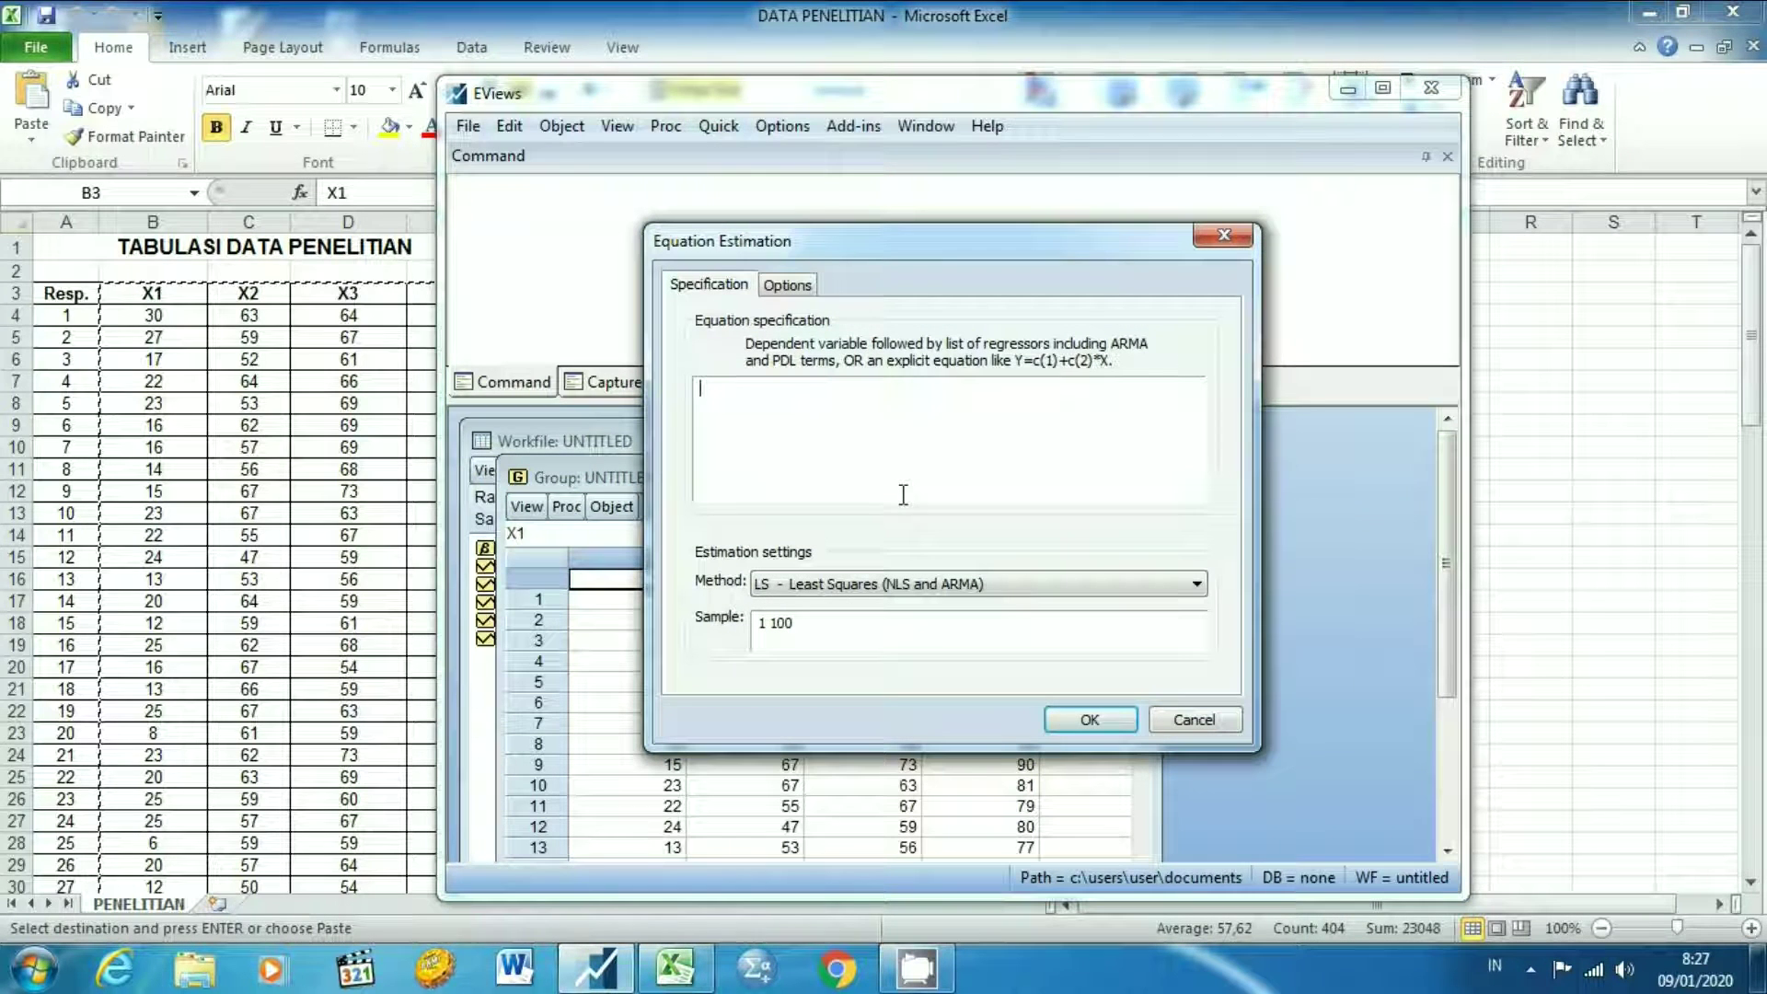
text(Y)
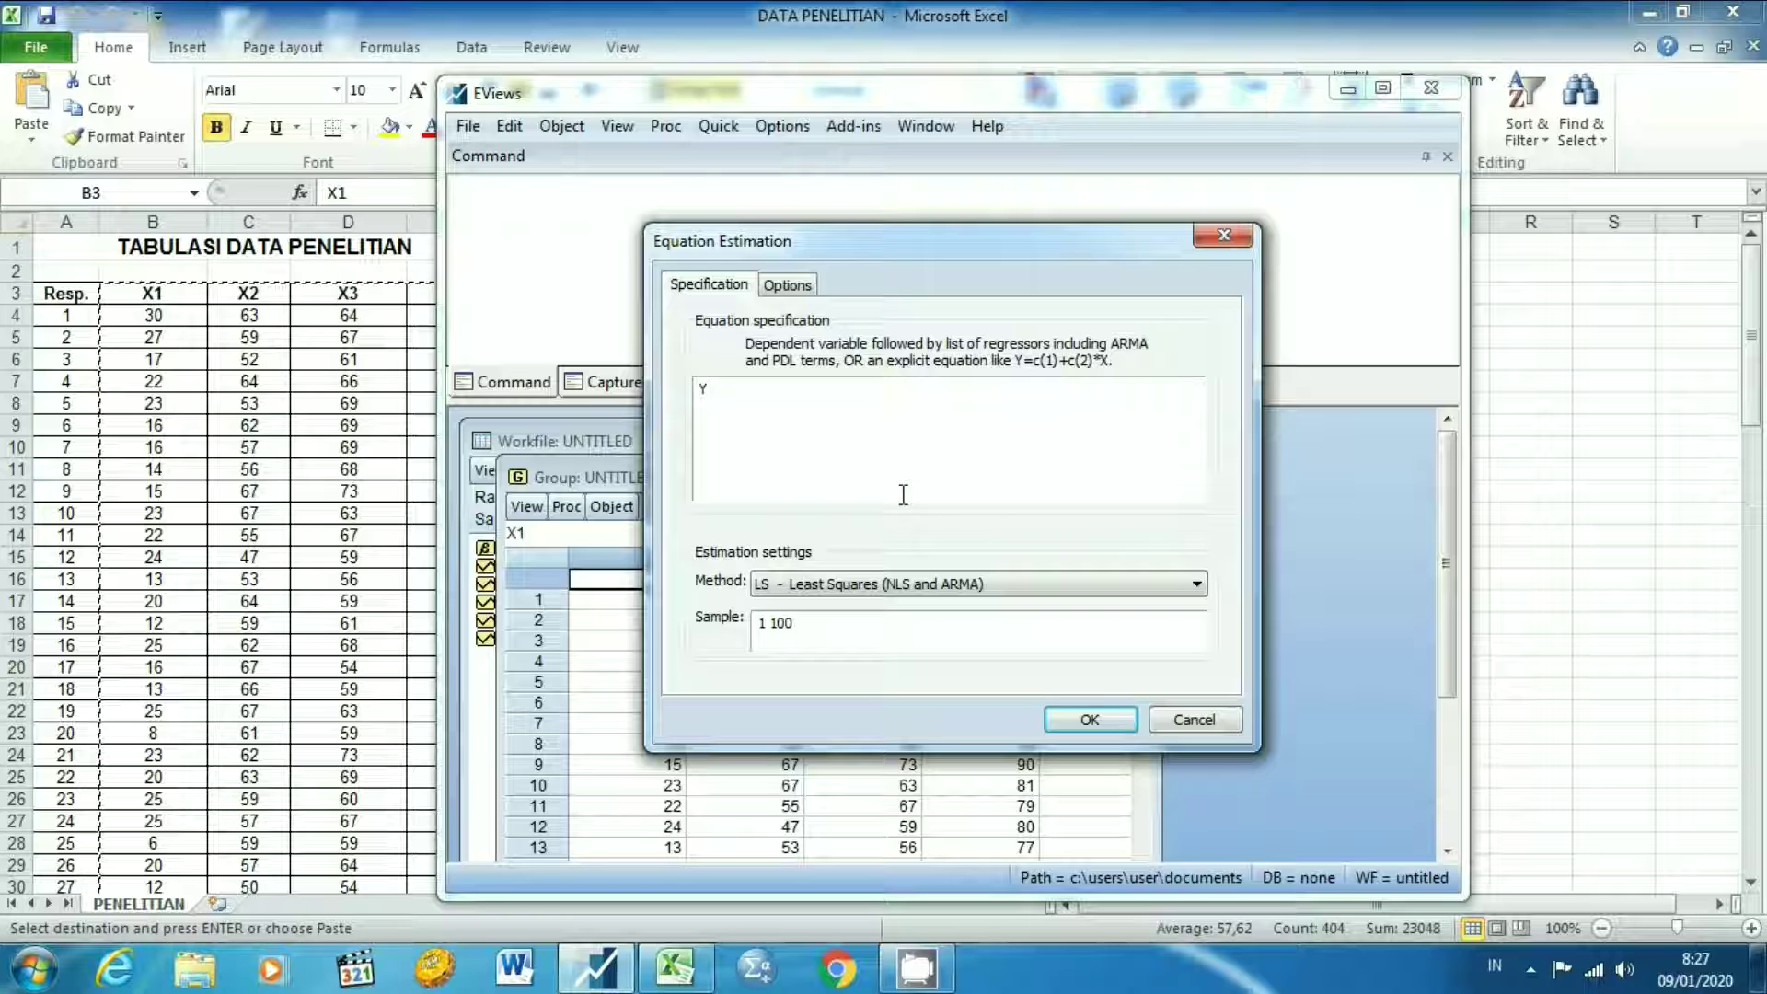
text( C X1 X2 X3)
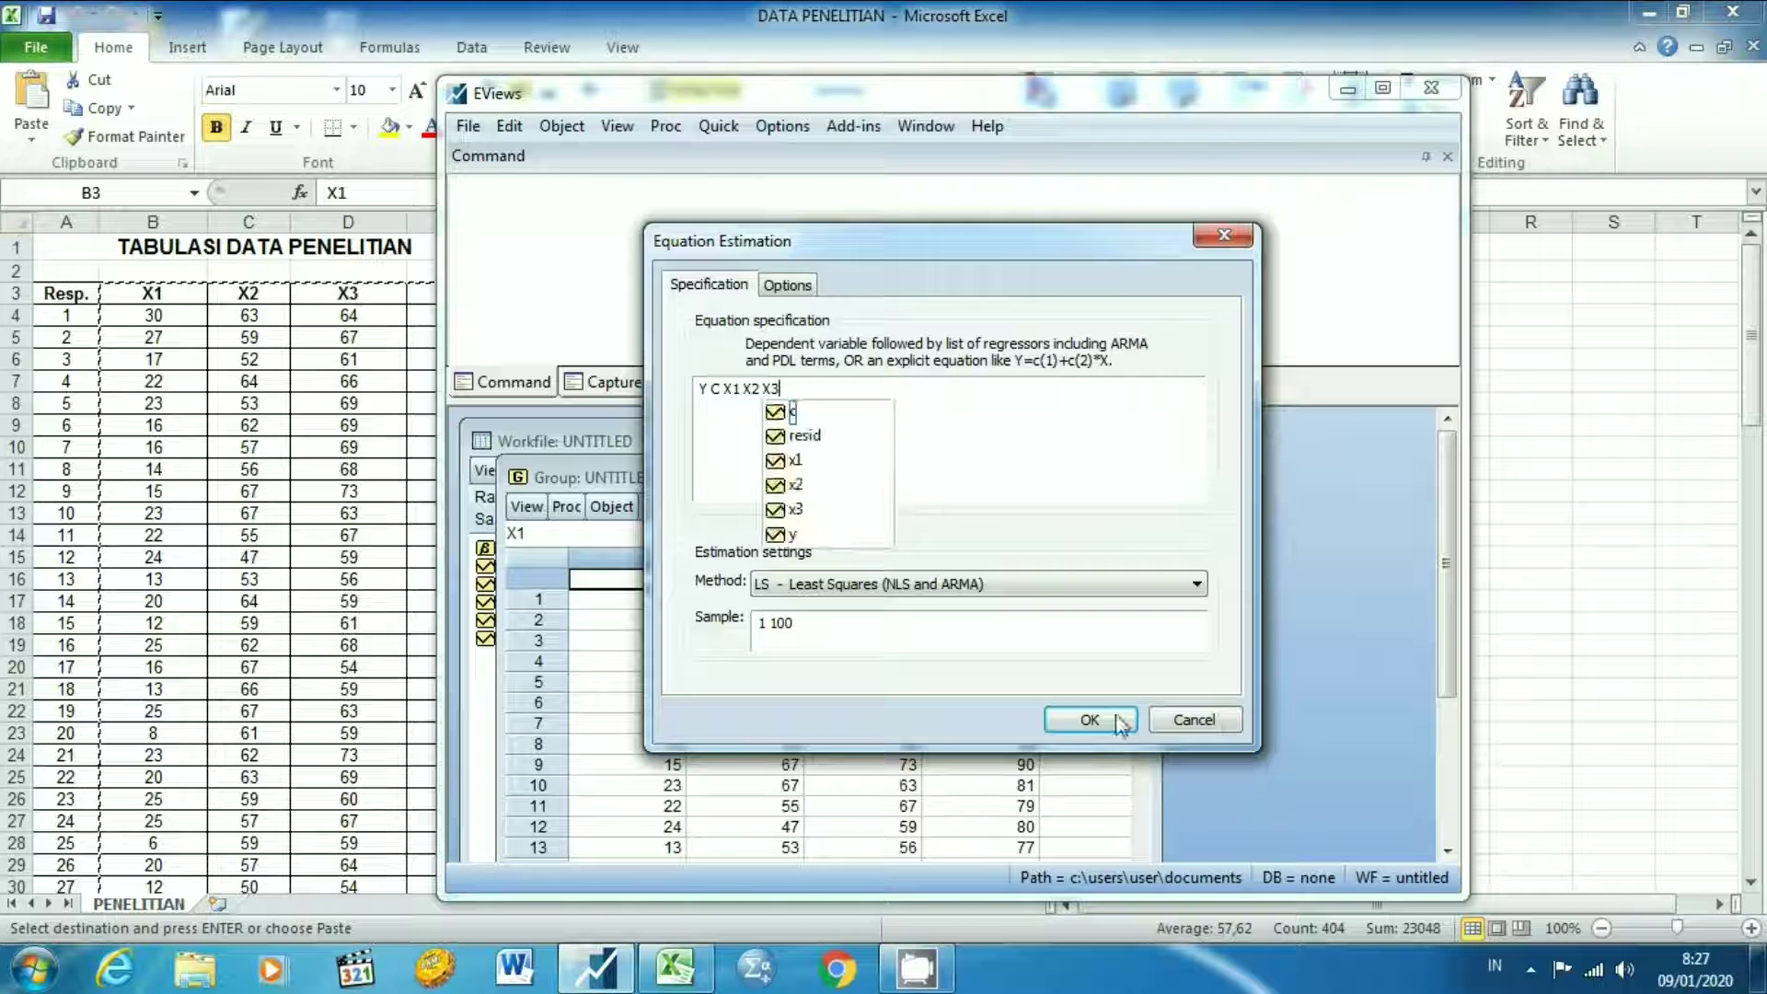
click(1097, 721)
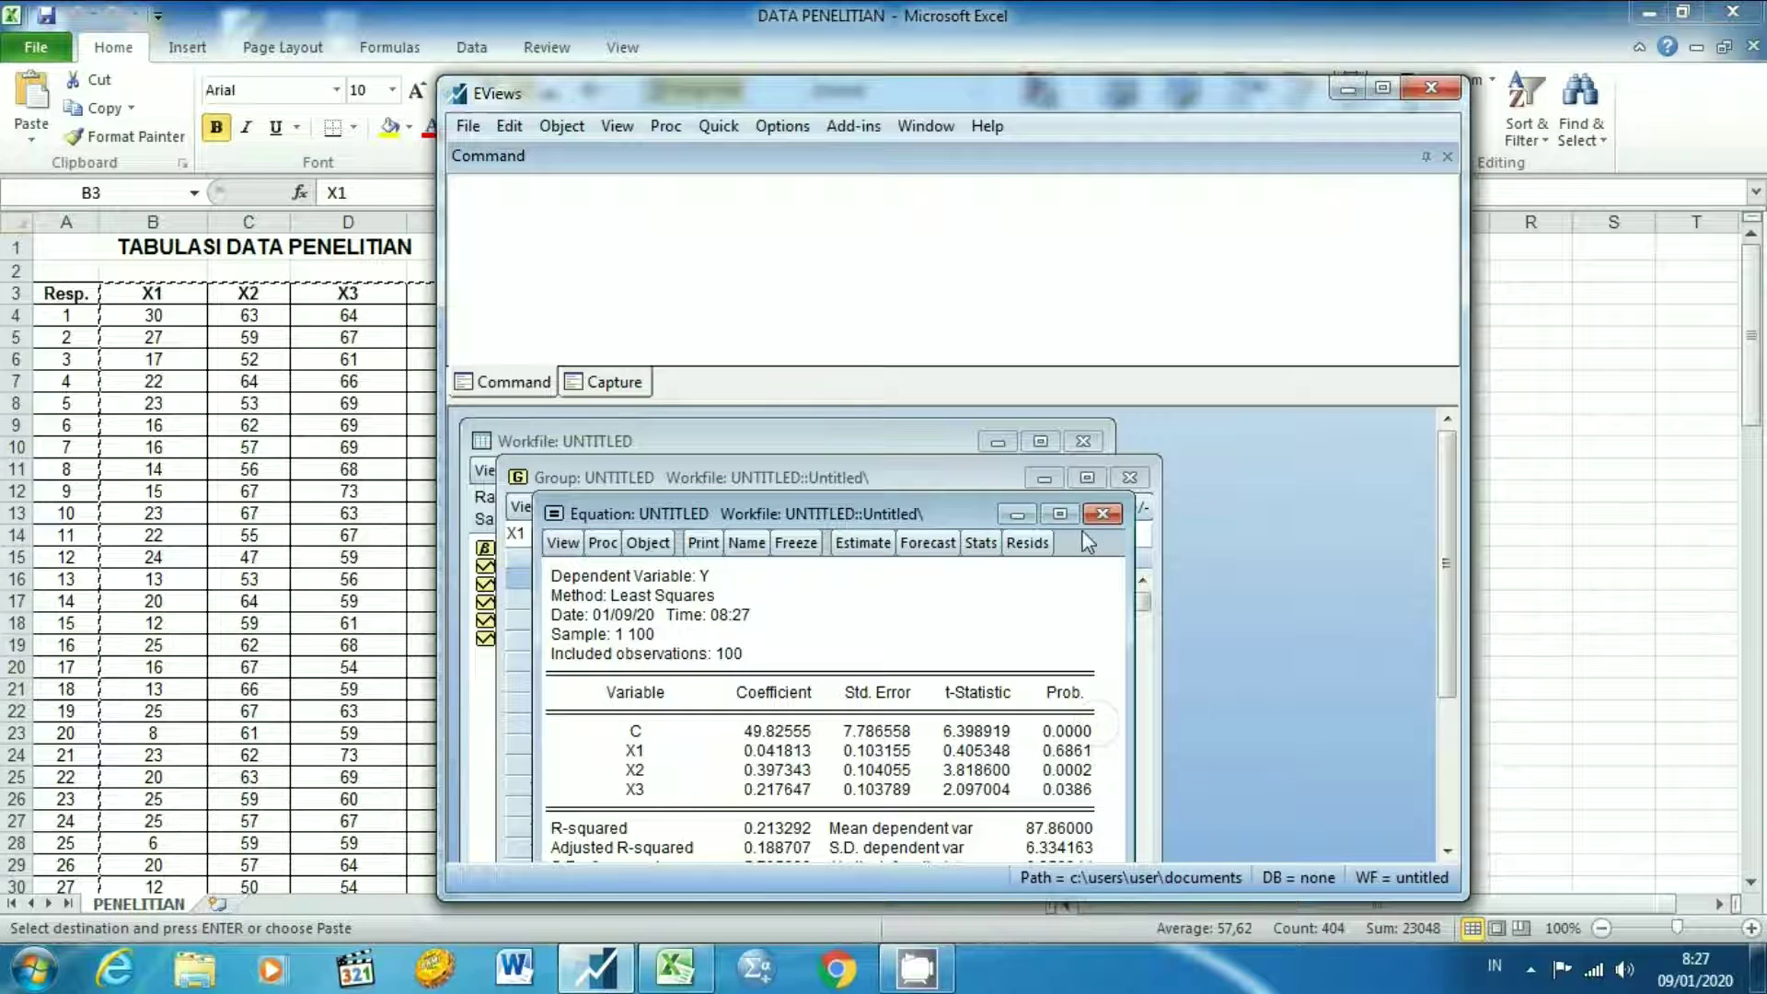
click(1060, 513)
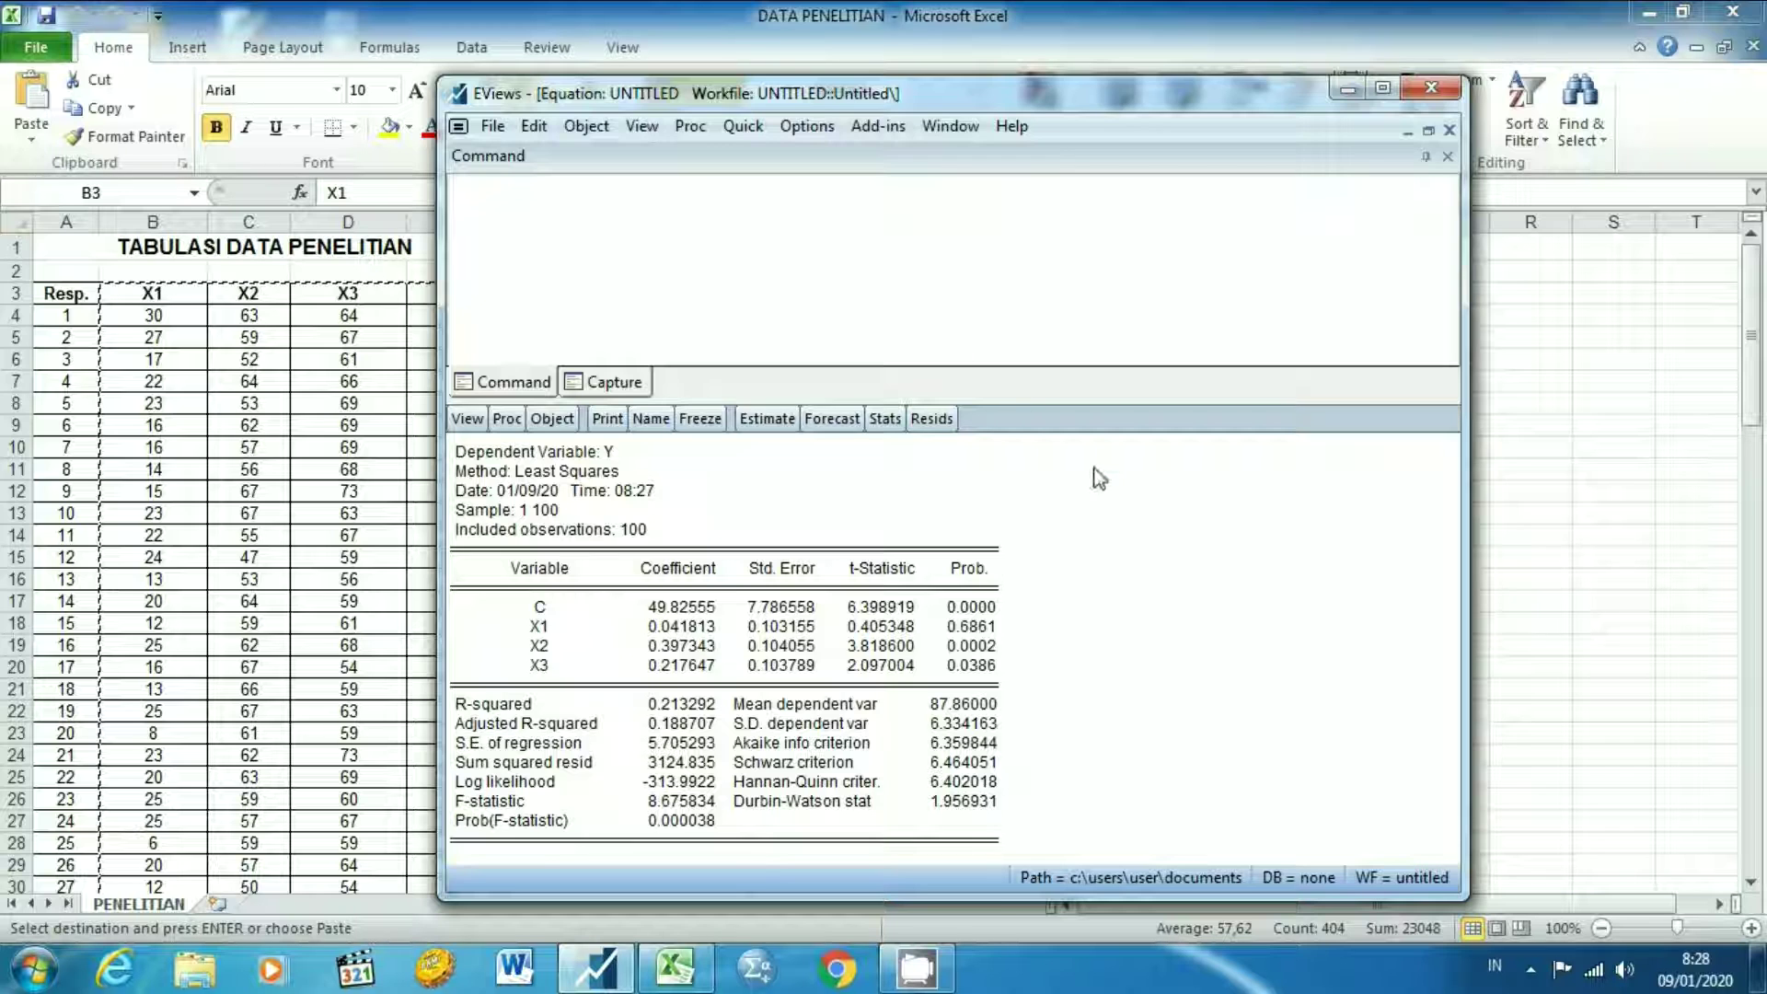
- Run the White heteroskedasticity test with cross terms on the equation's residuals and review the full test output
click(645, 125)
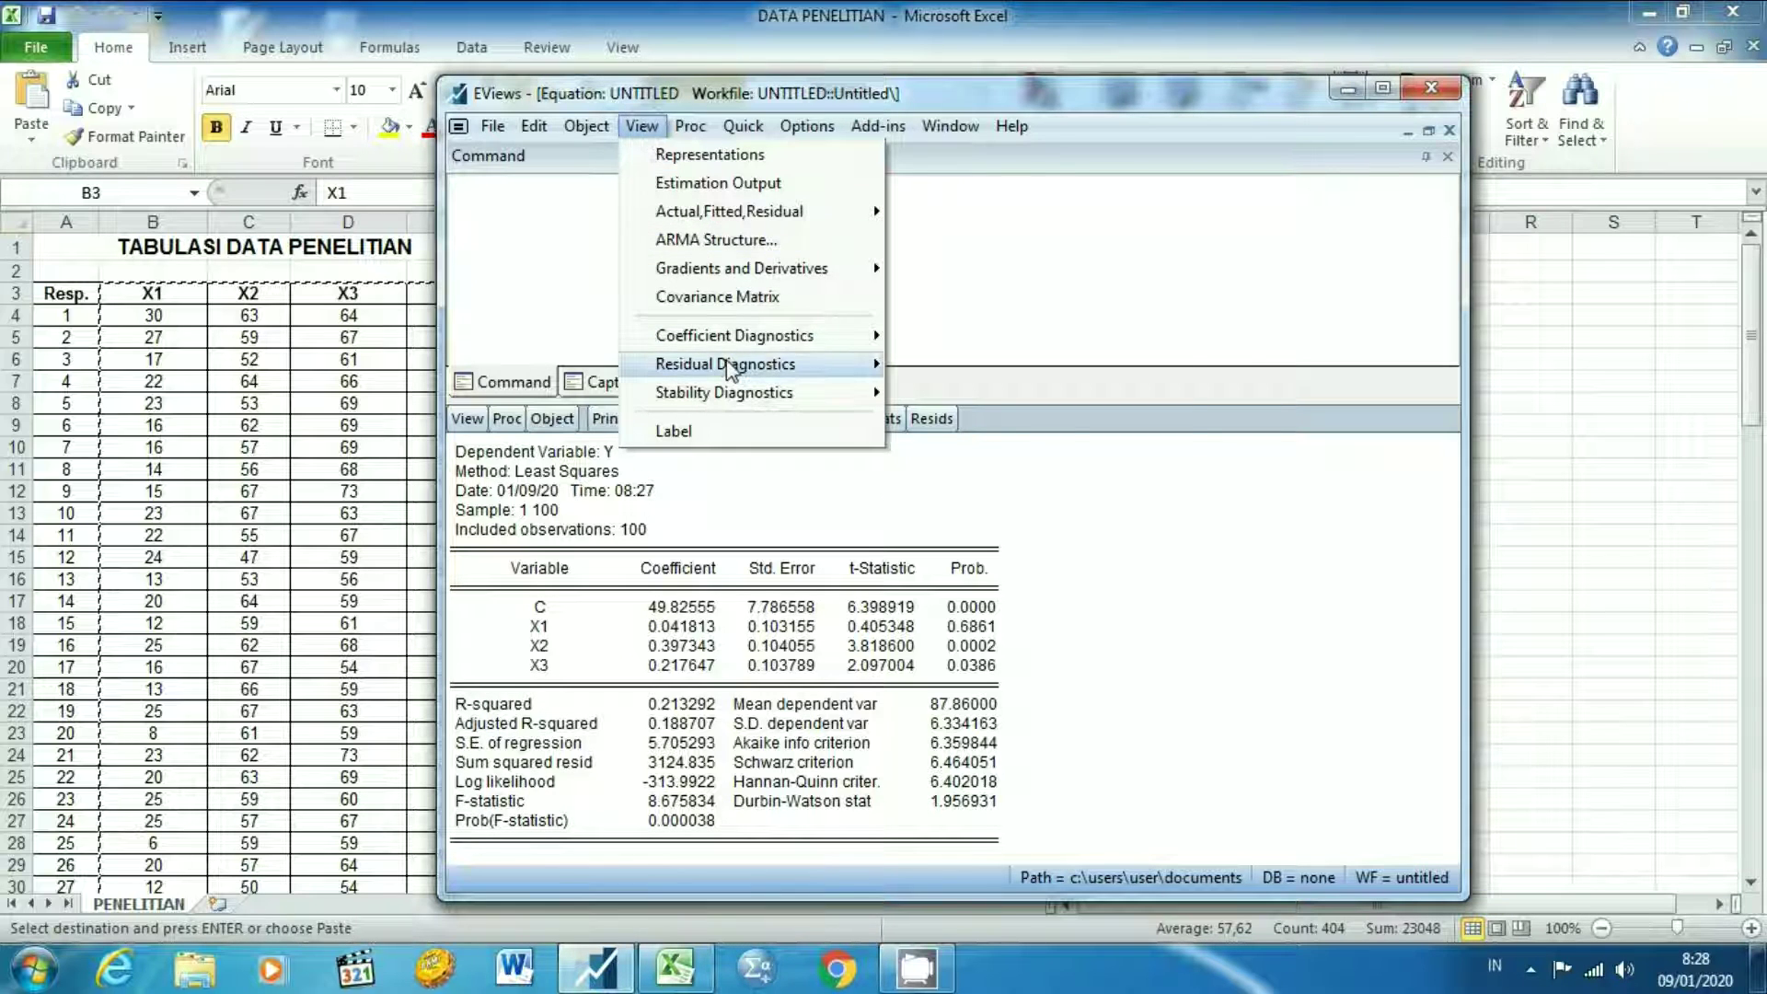
mouse_move(726, 364)
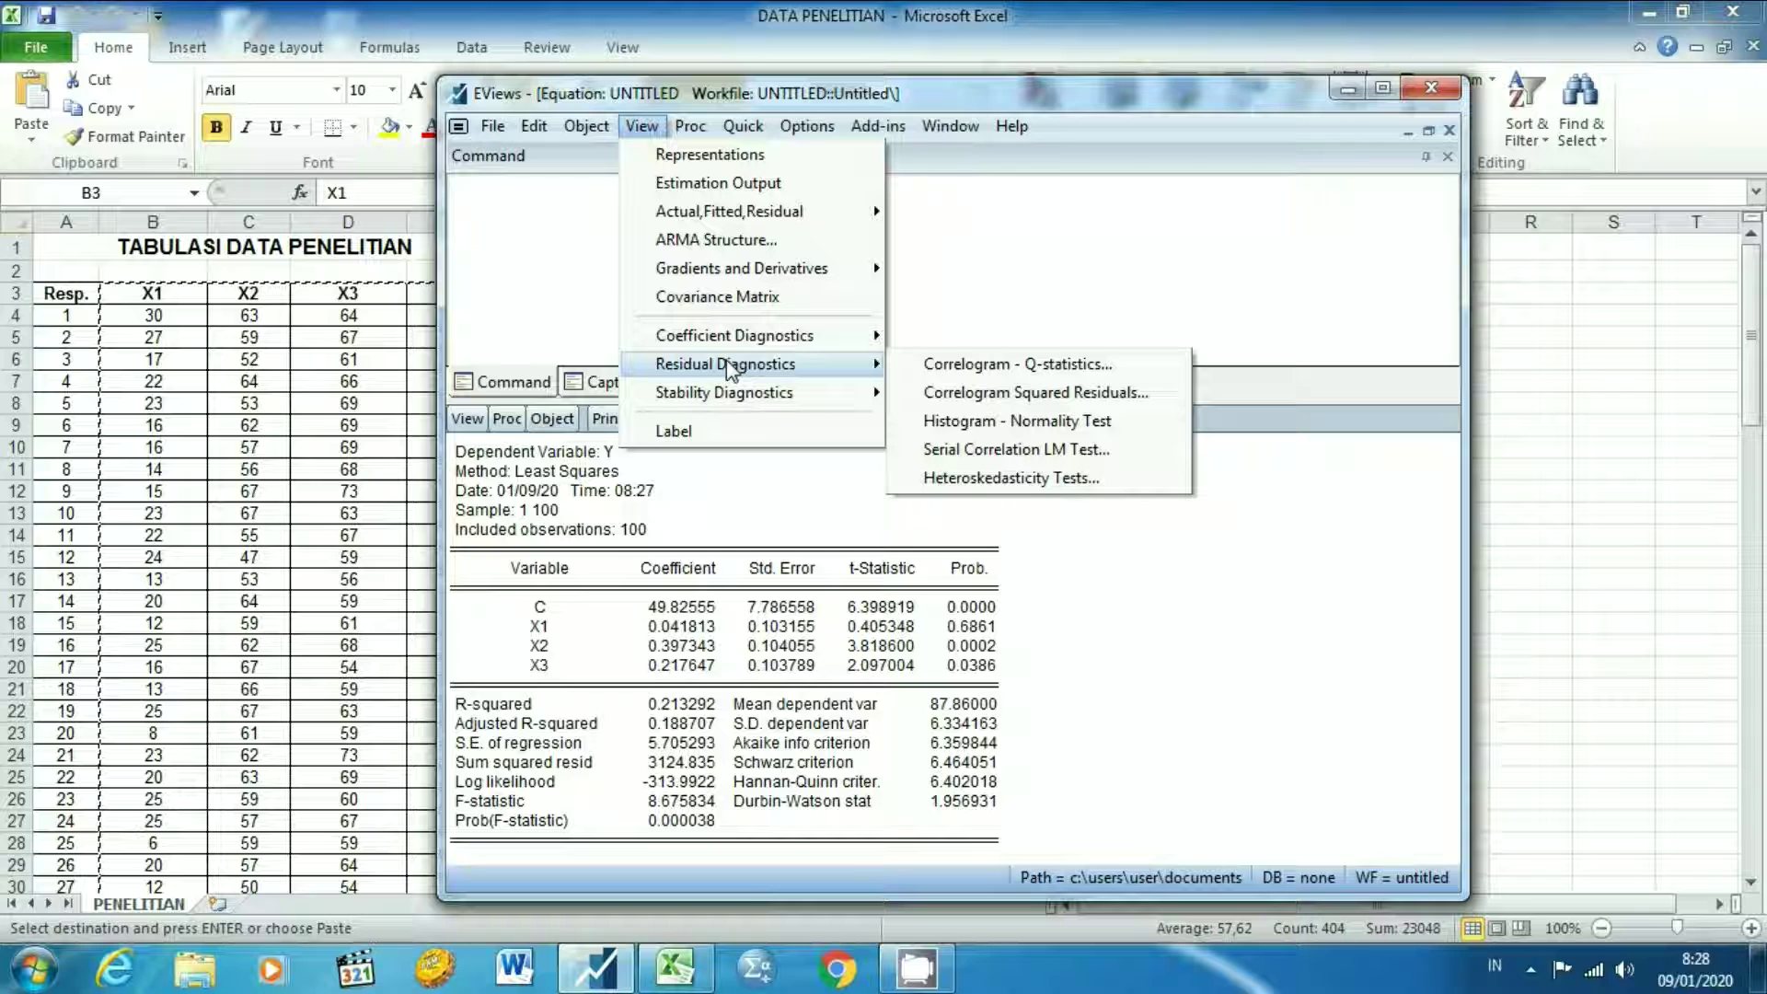
click(966, 479)
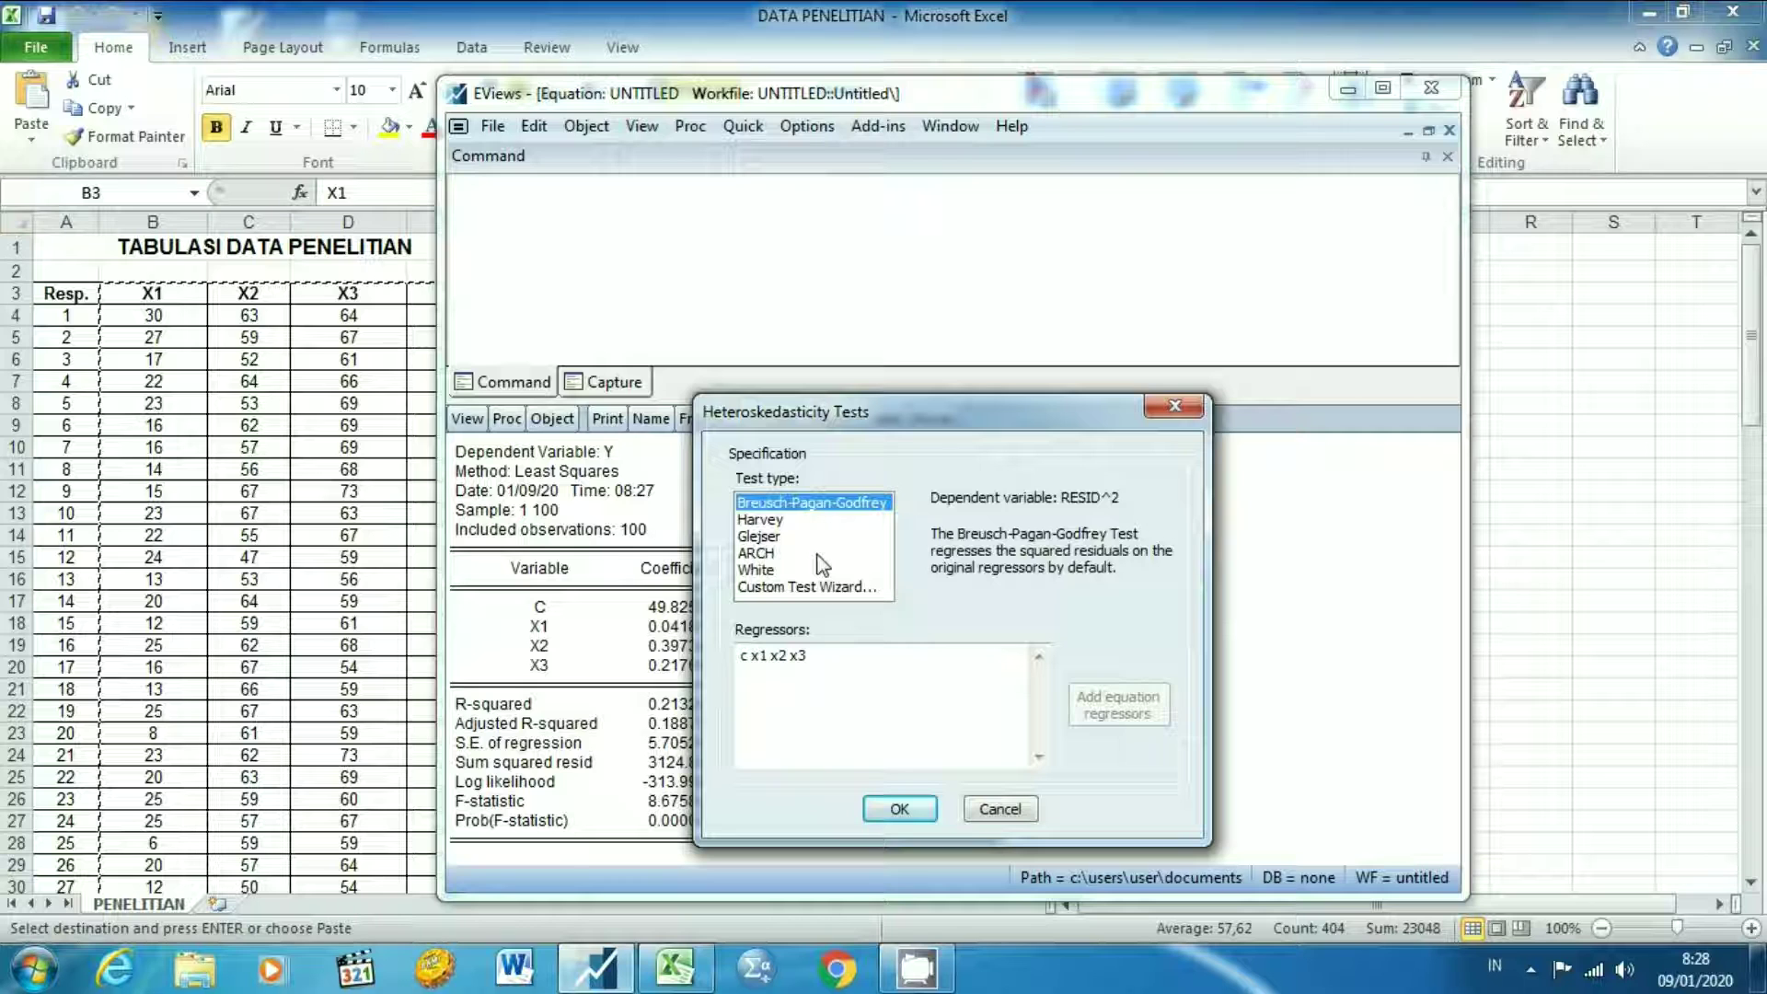
click(764, 570)
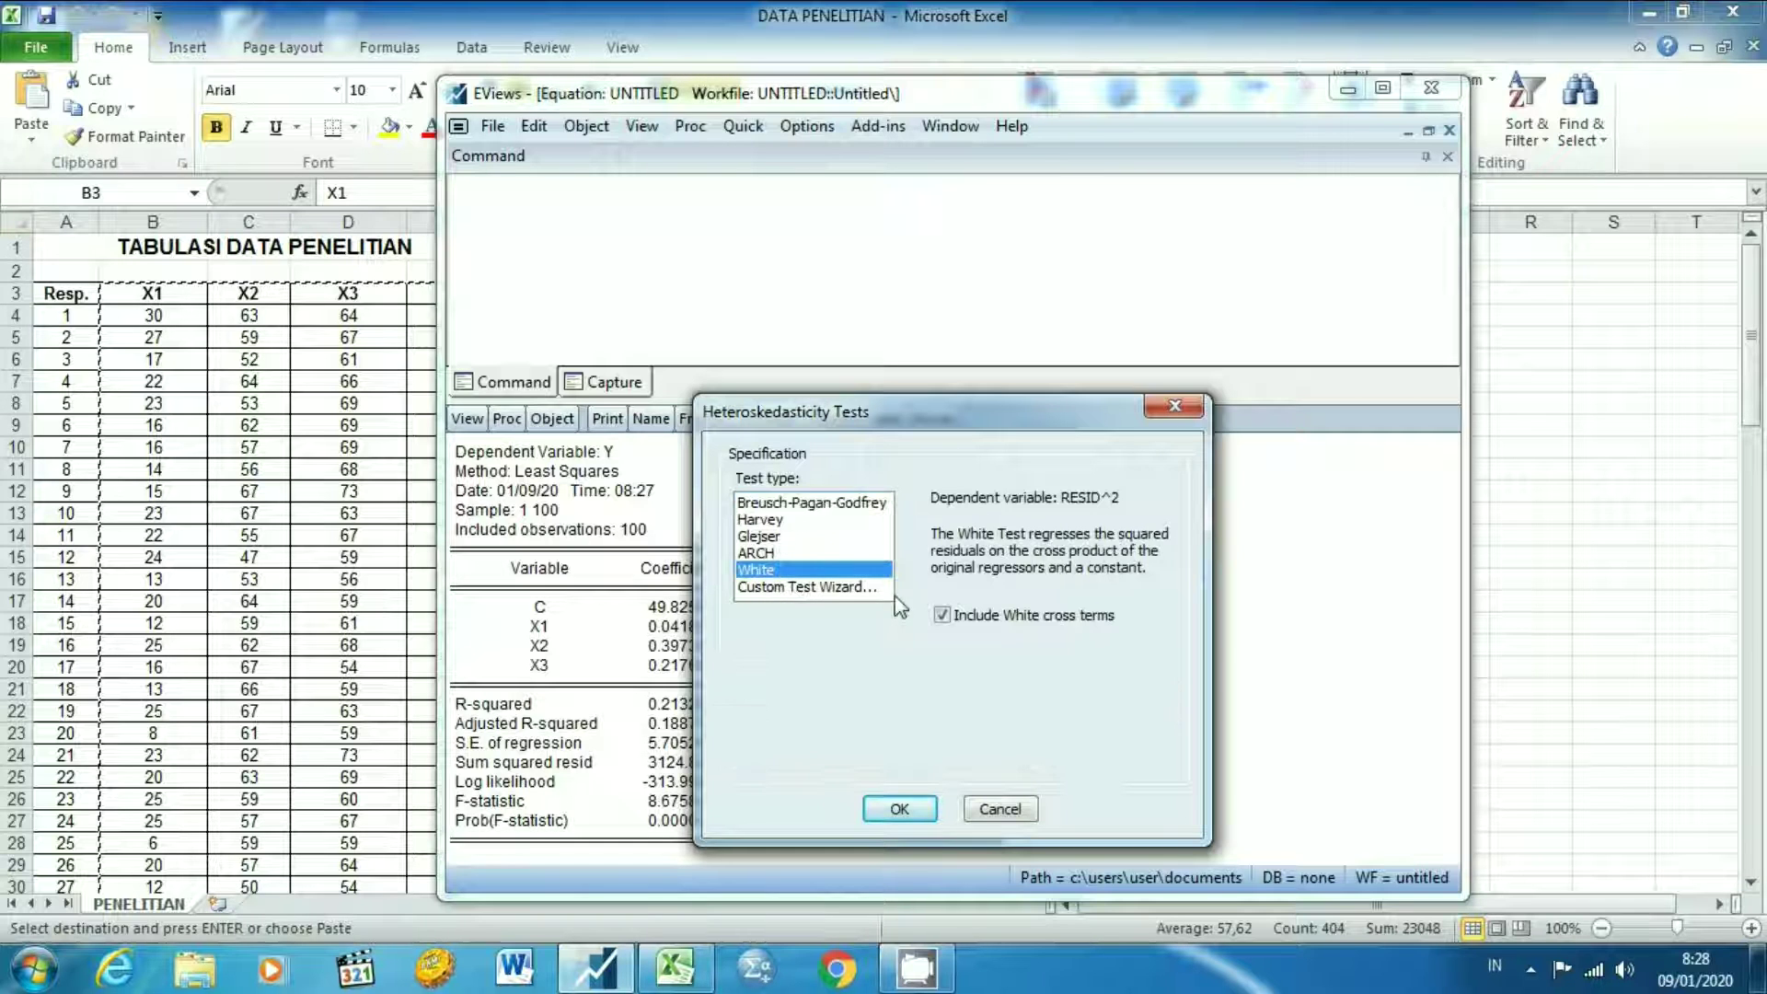
click(918, 812)
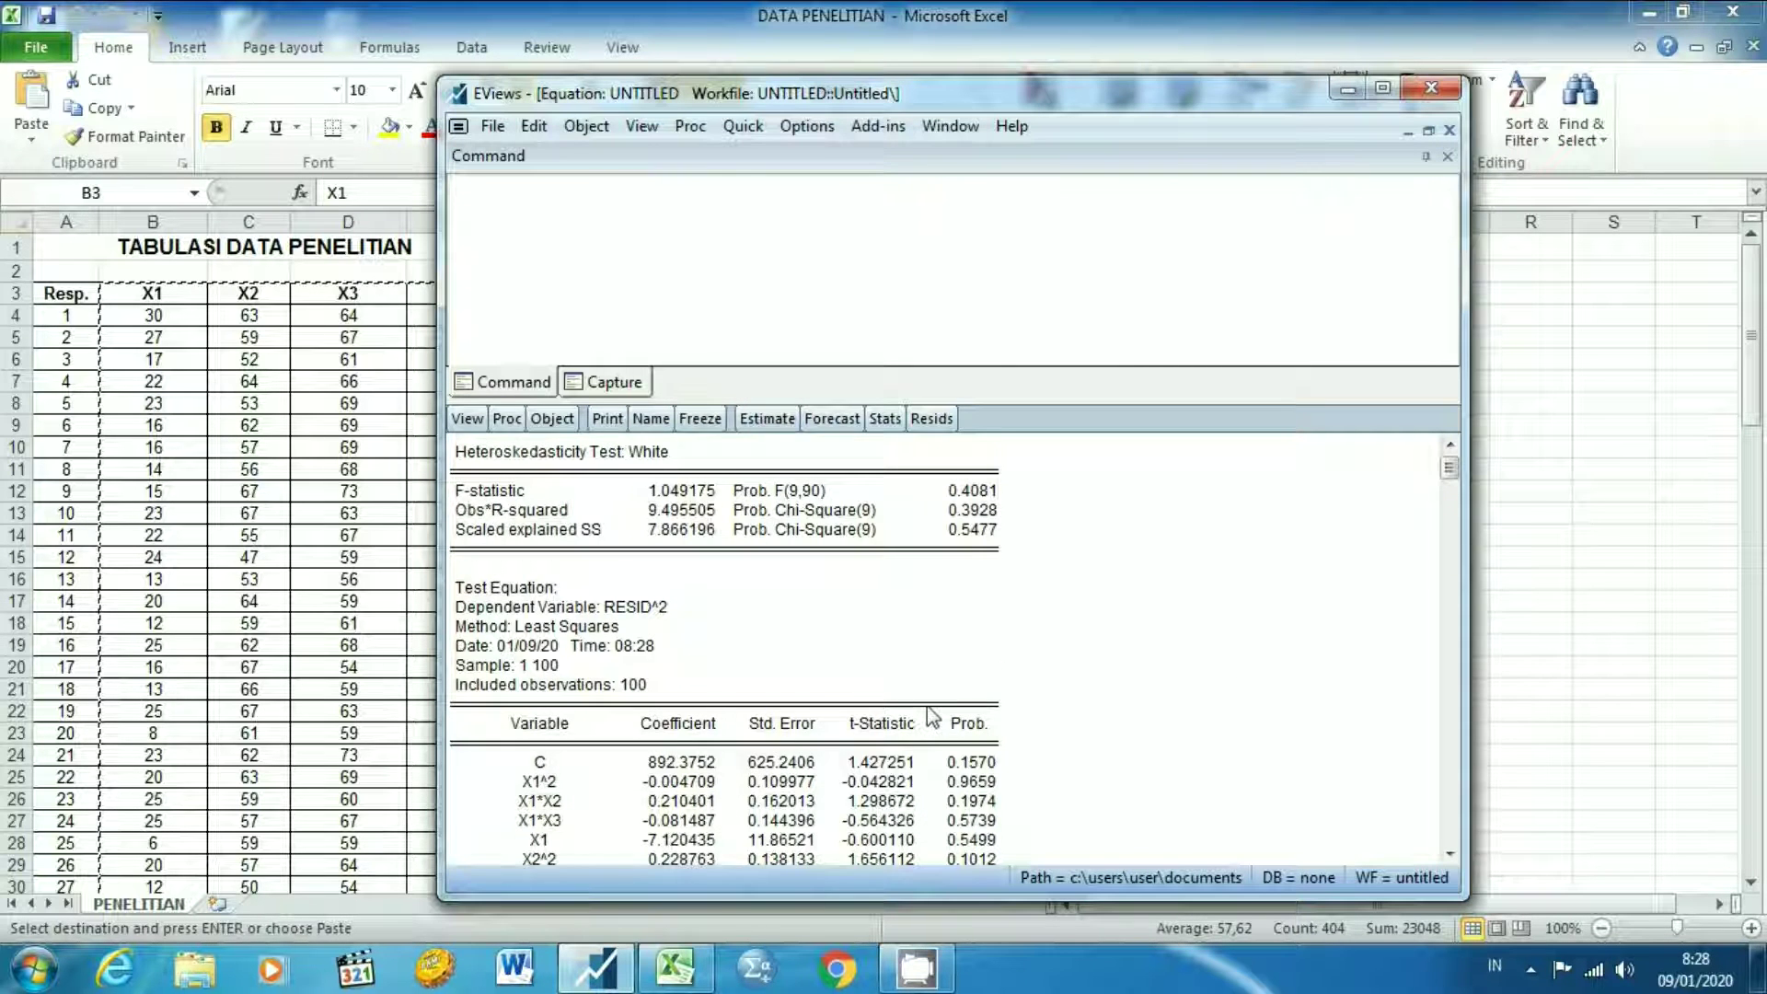
scroll(932, 717, down, 5)
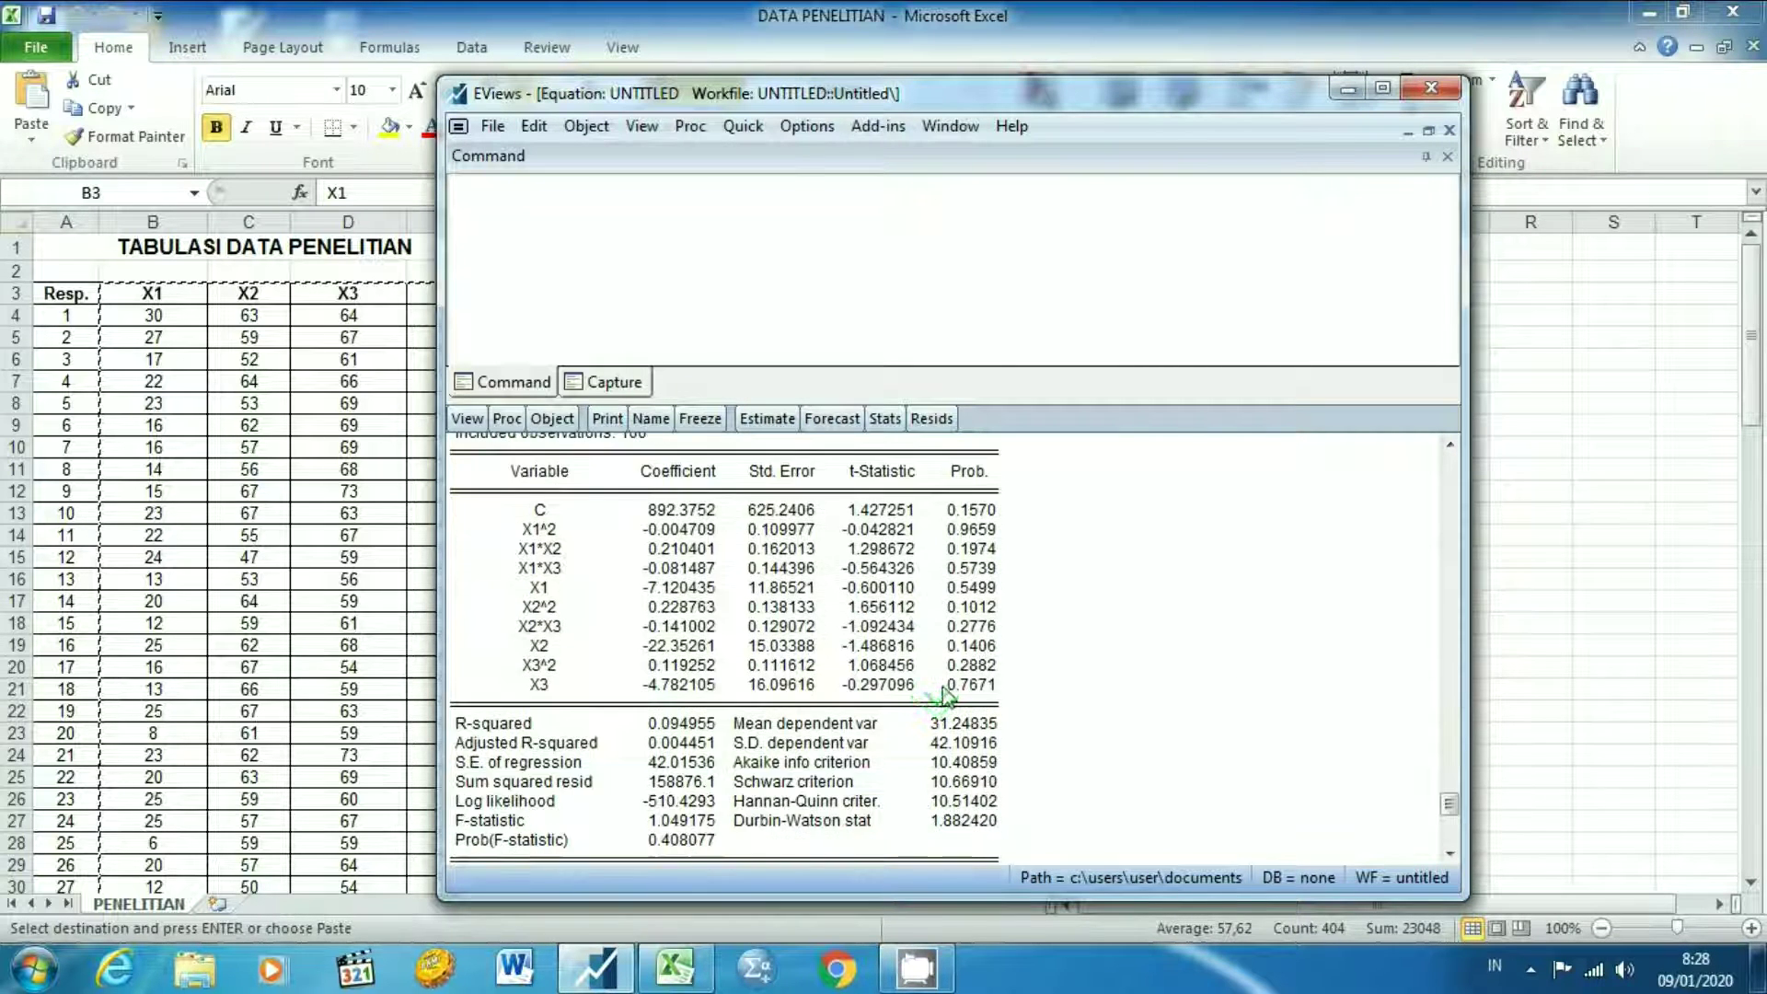
scroll(938, 697, up, 2)
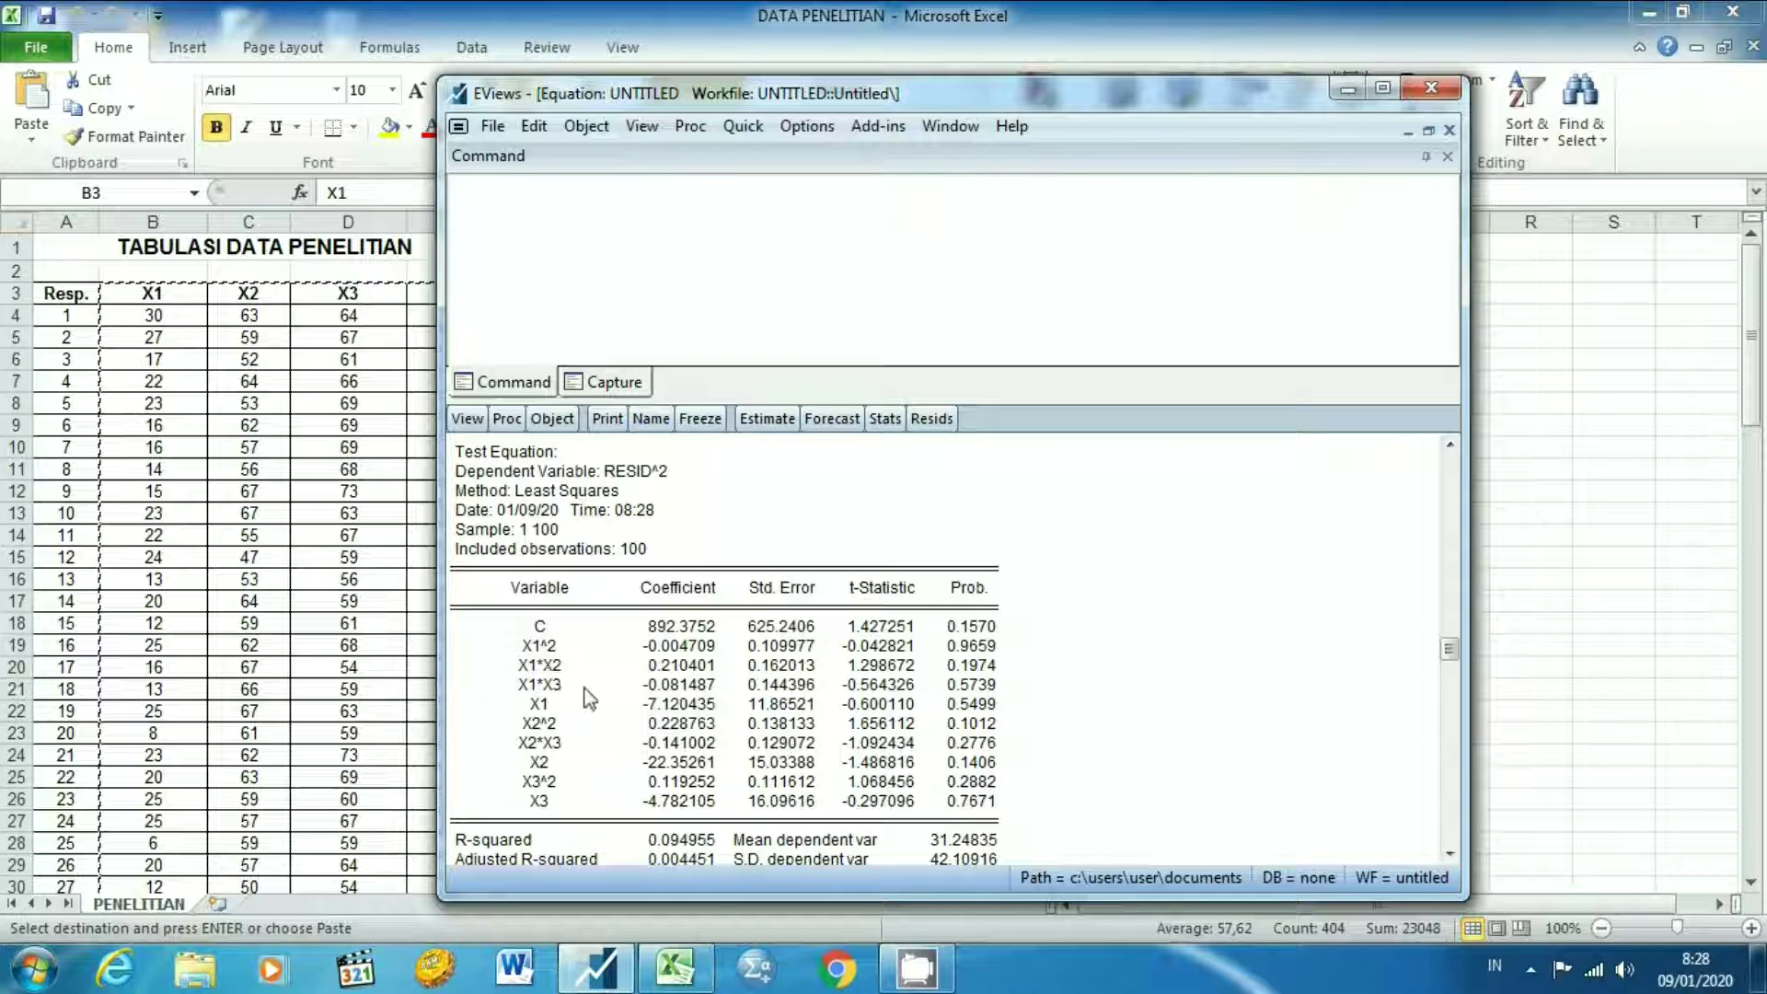
scroll(655, 746, down, 2)
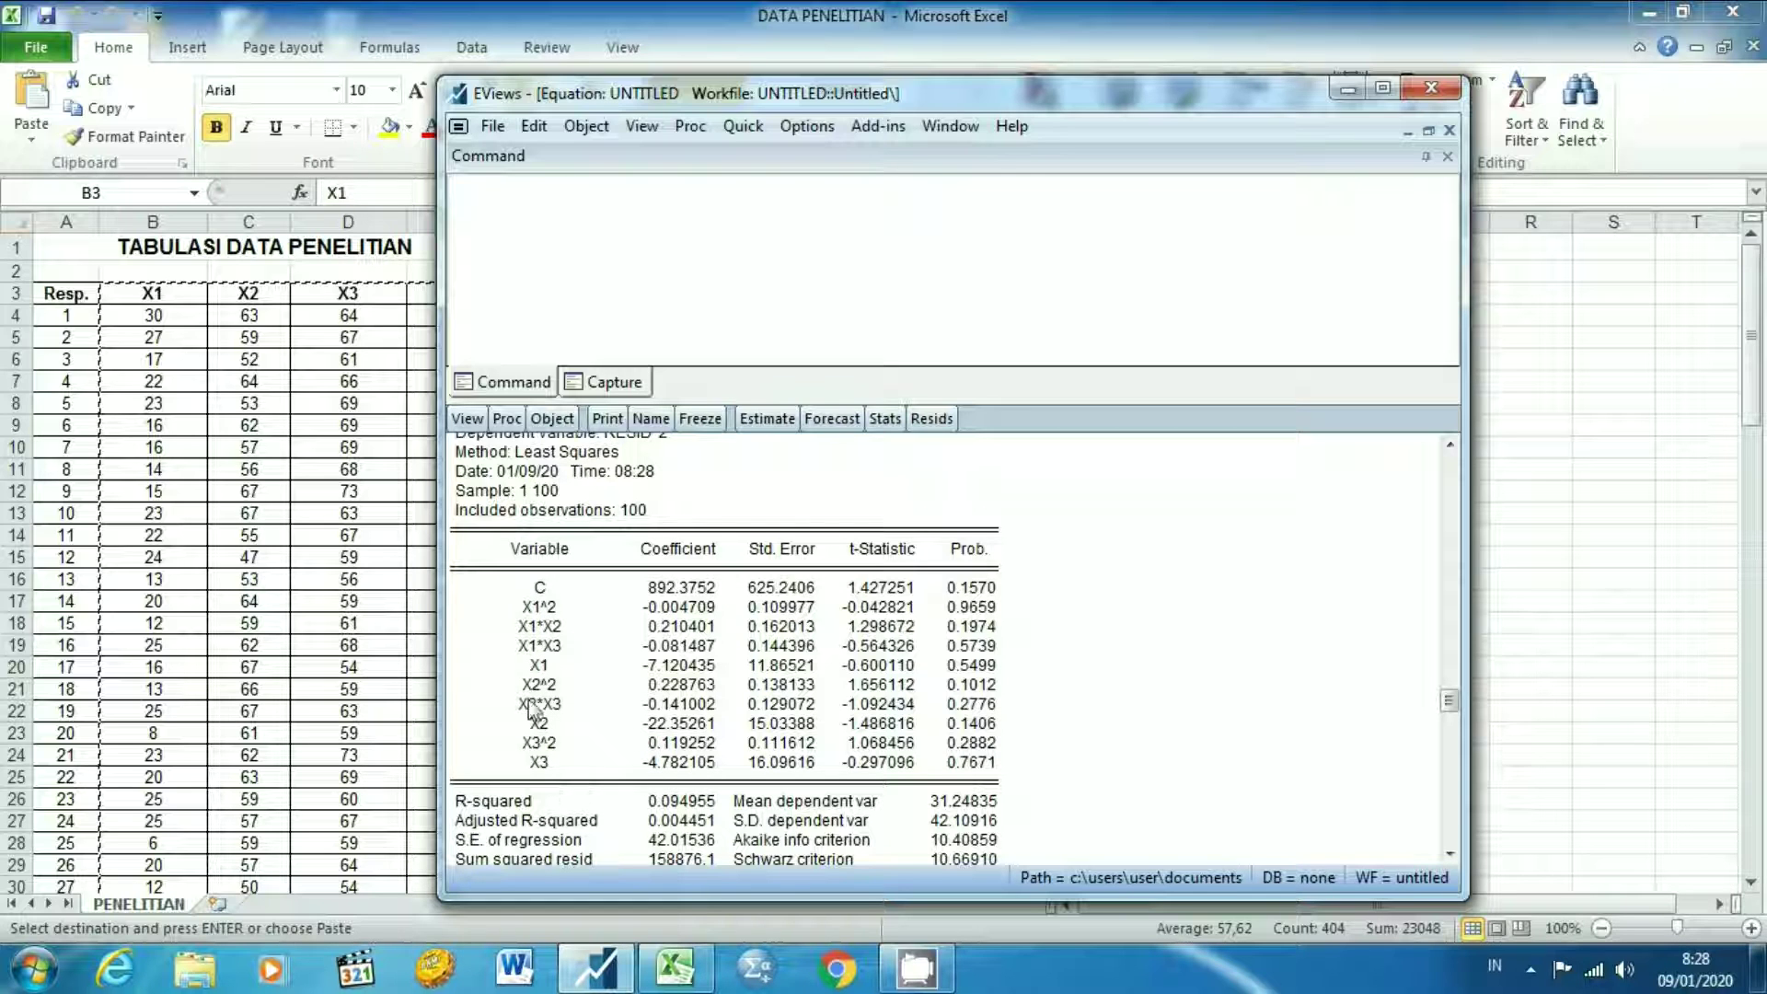
scroll(716, 669, down, 3)
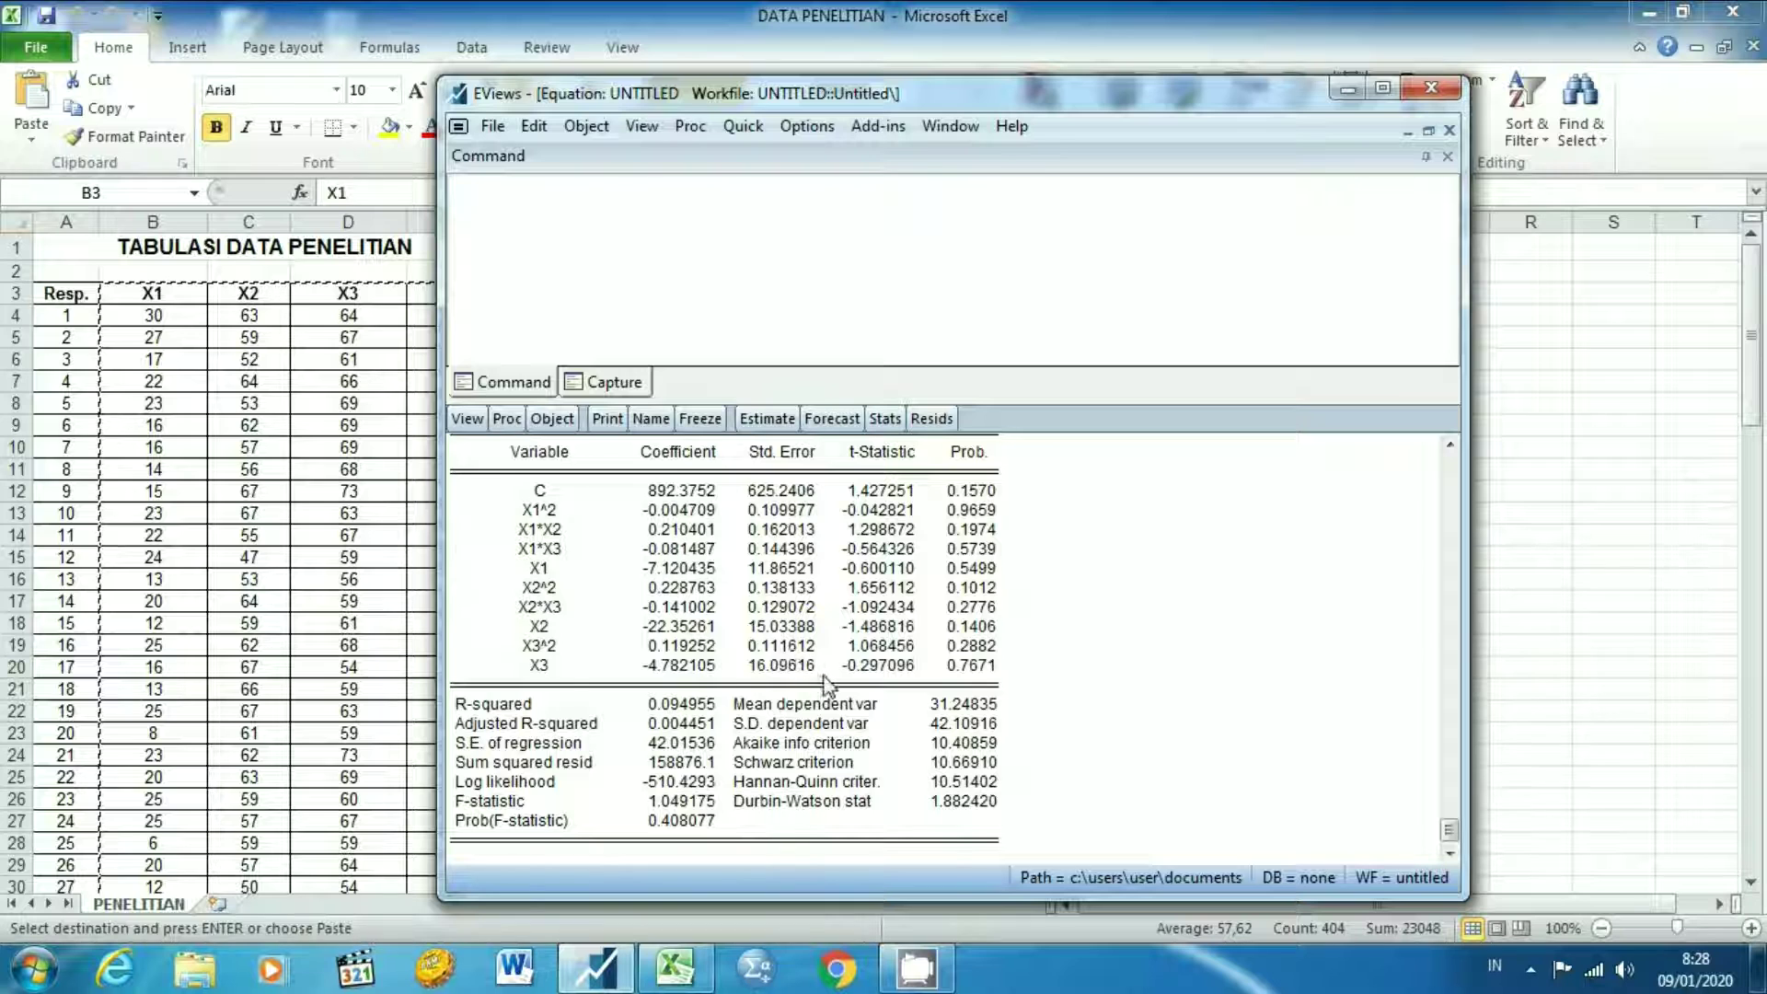
scroll(826, 683, up, 5)
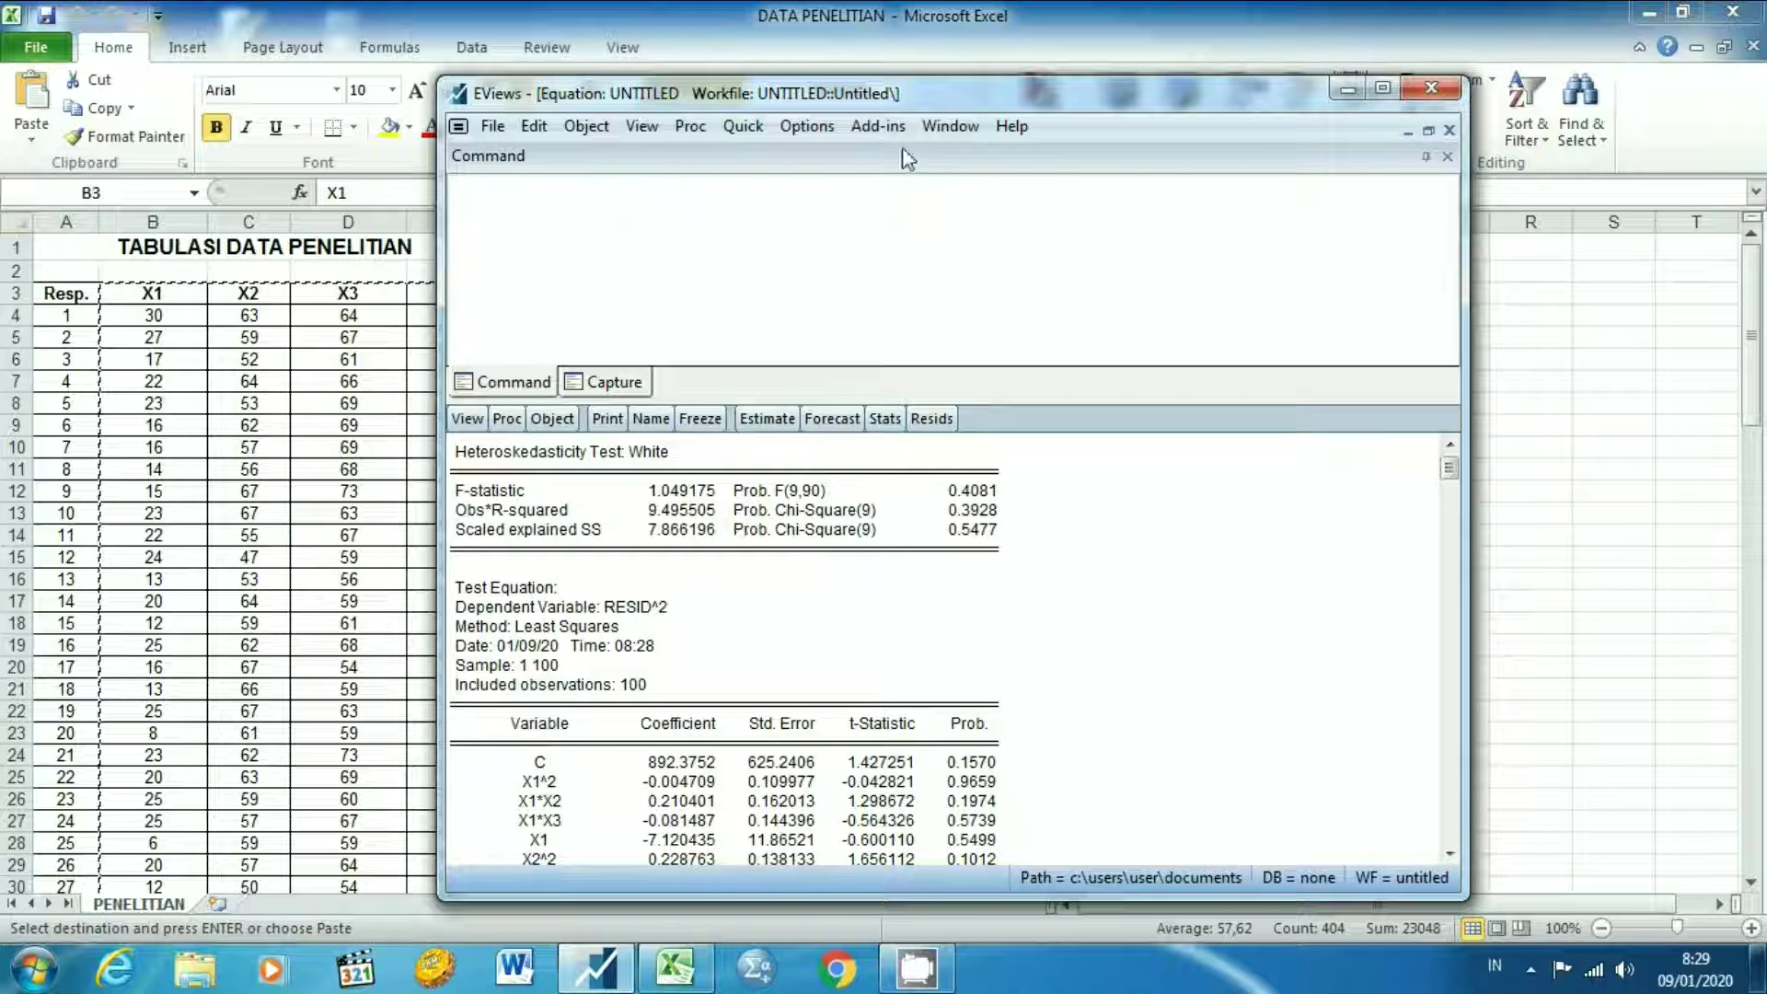
- Display the Variance Inflation Factors for the equation's coefficients
click(642, 126)
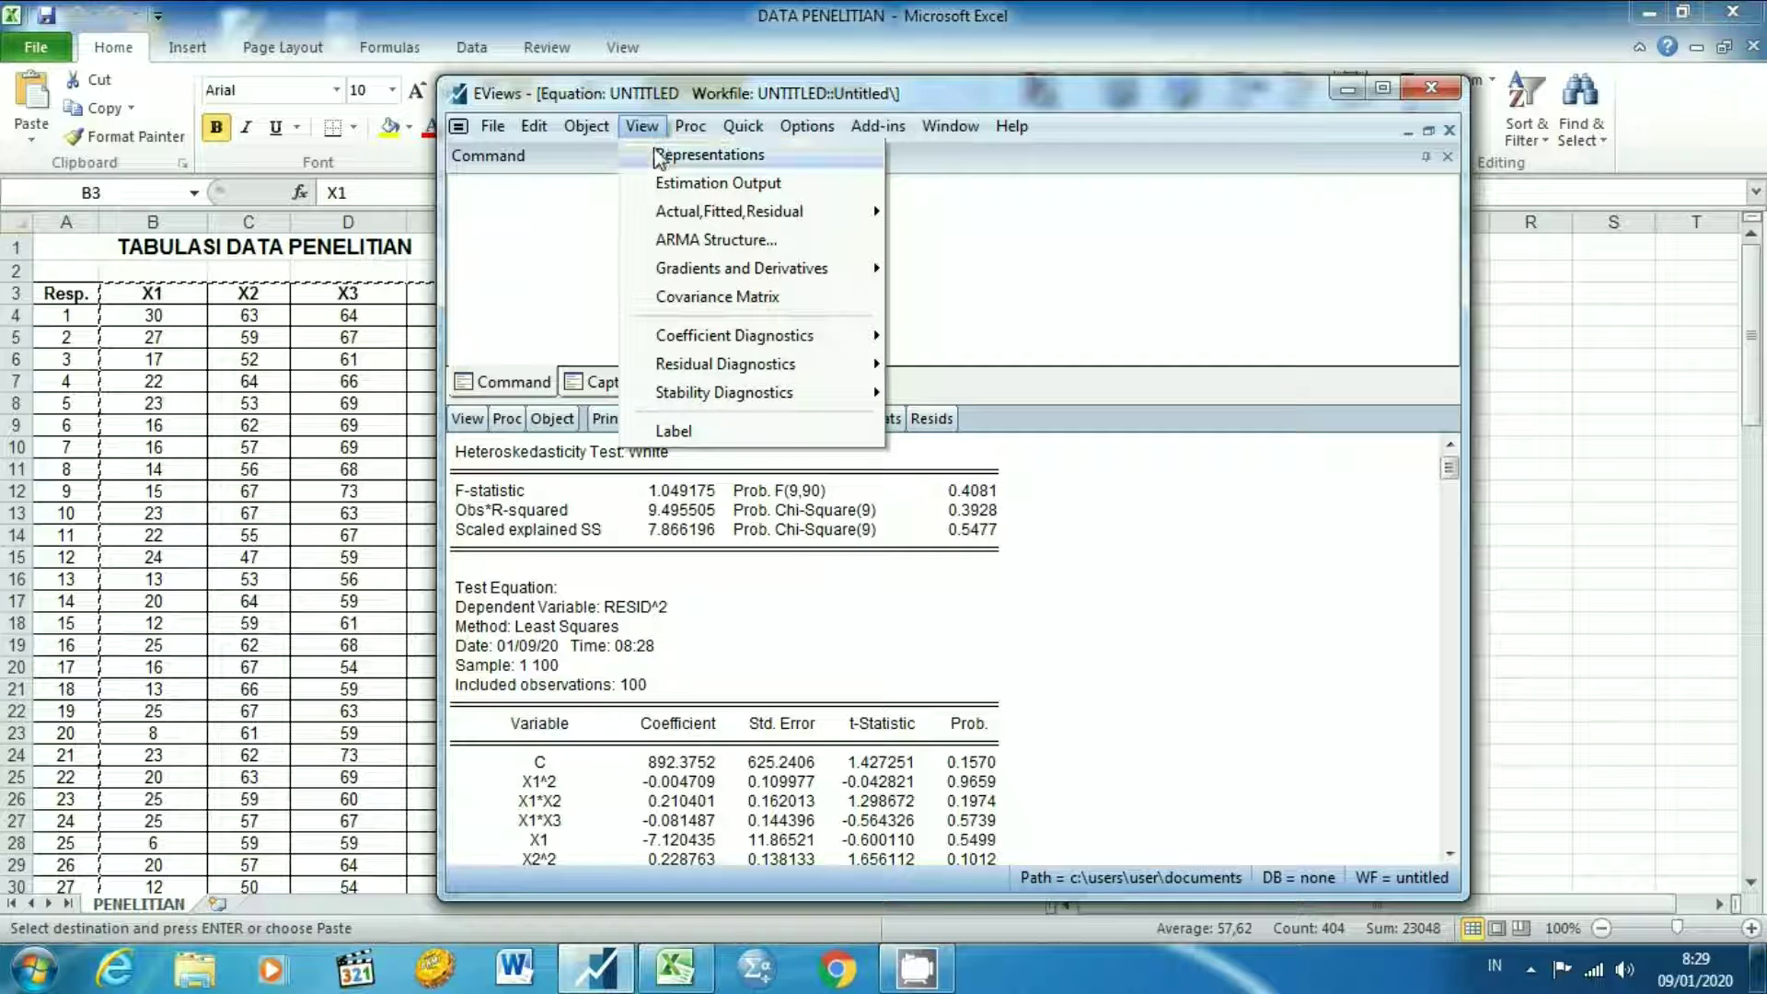
mouse_move(741, 338)
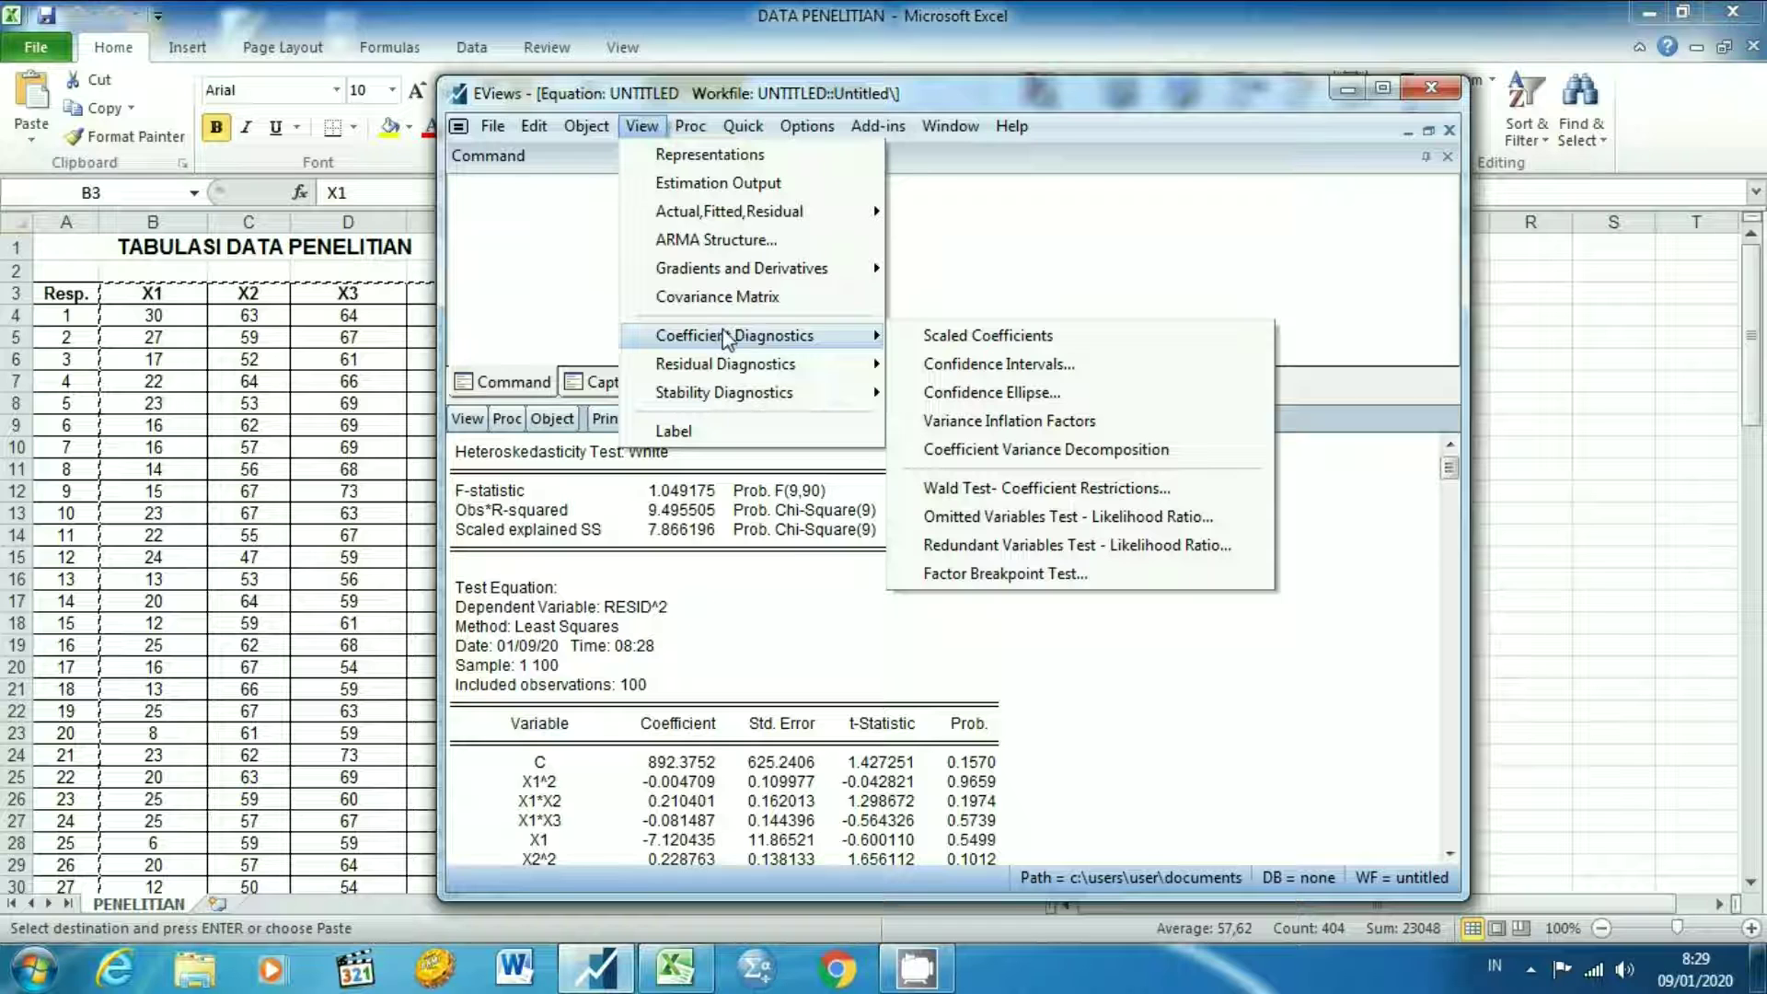
click(981, 424)
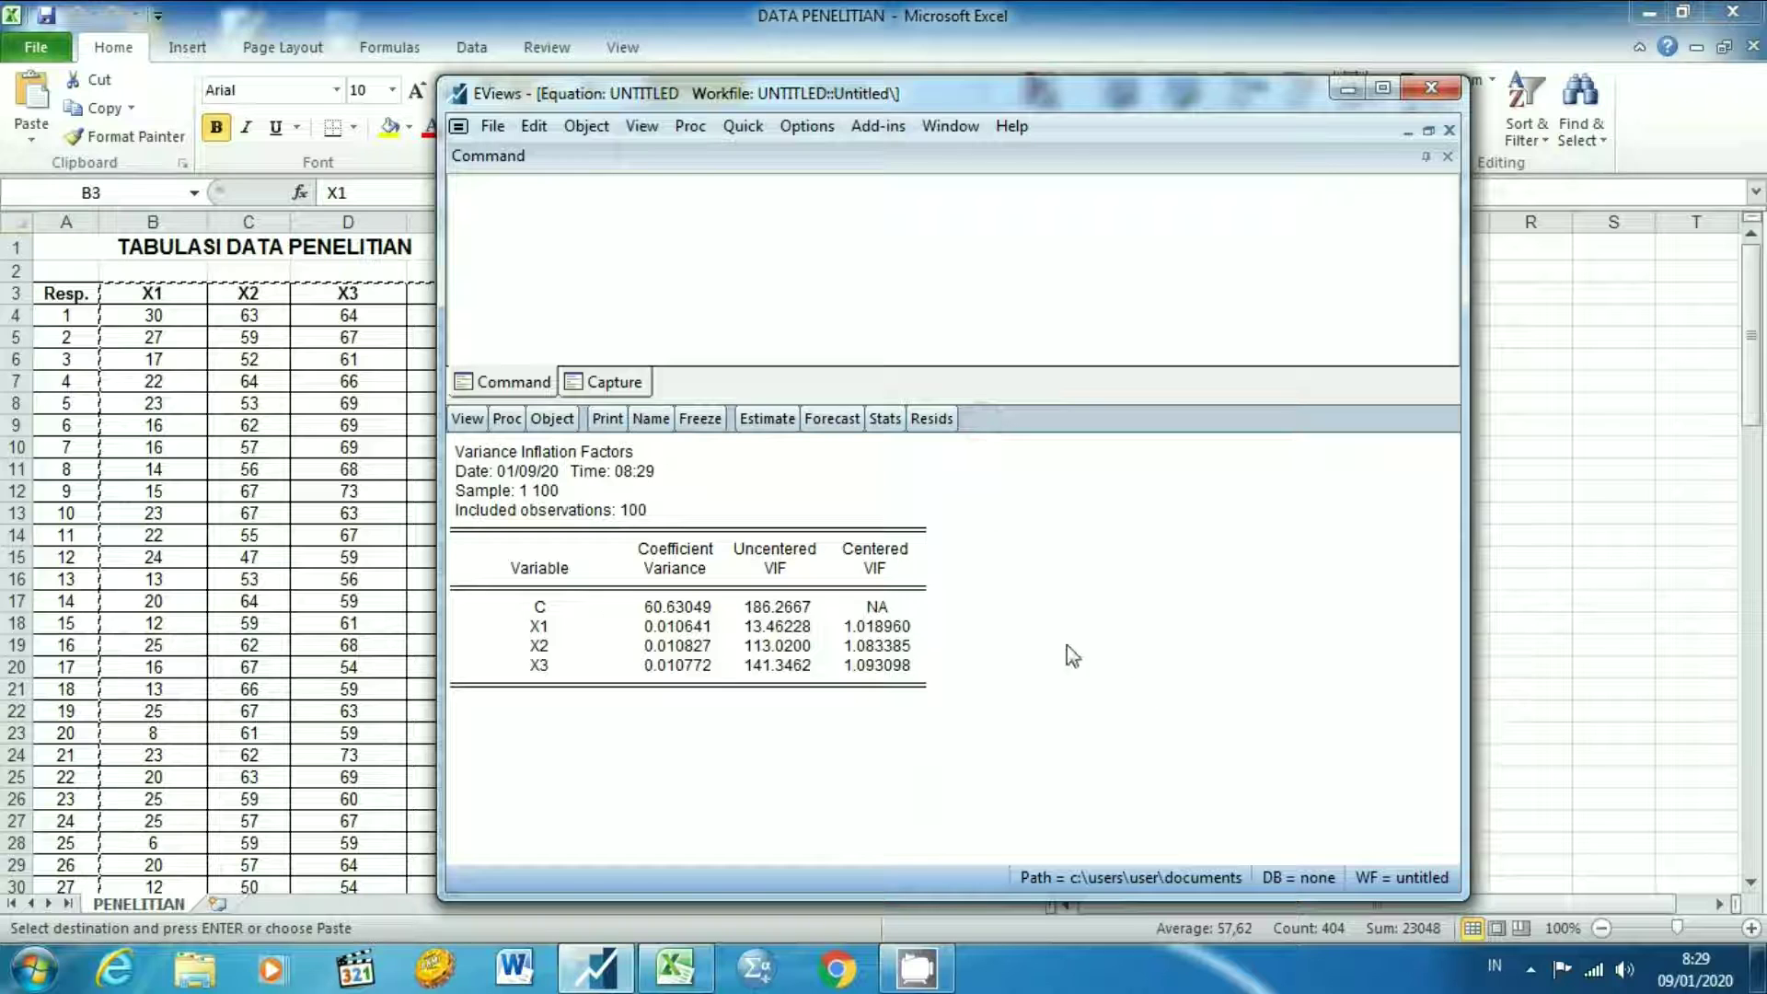